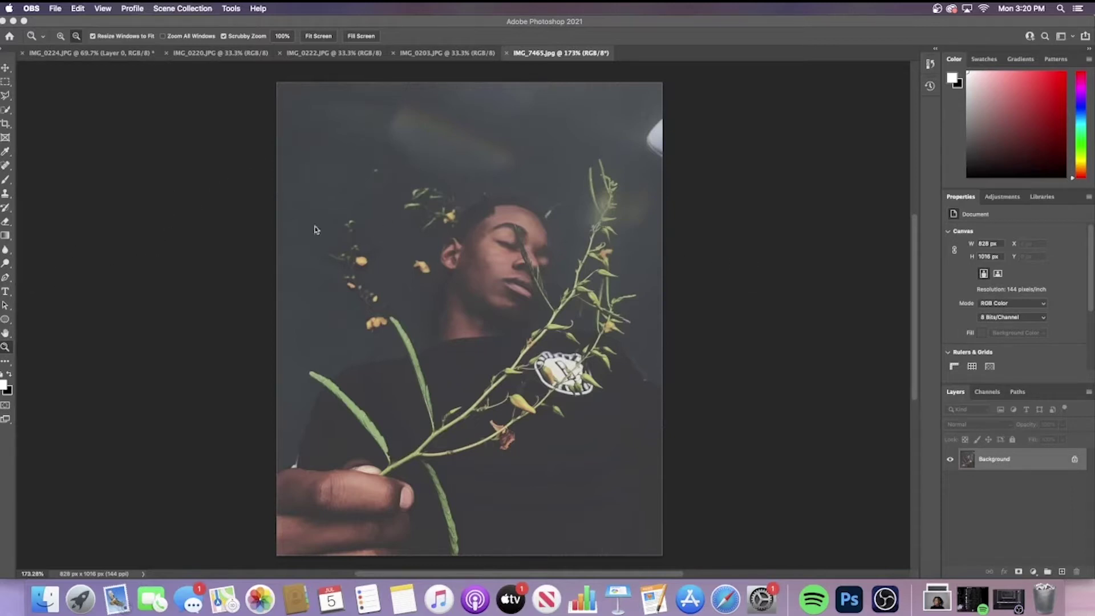
Step: Select a narrow strip about 4 px wide over the photo's full height, passing through the man's ear and neck
left_click(5, 85)
left_click(5, 81)
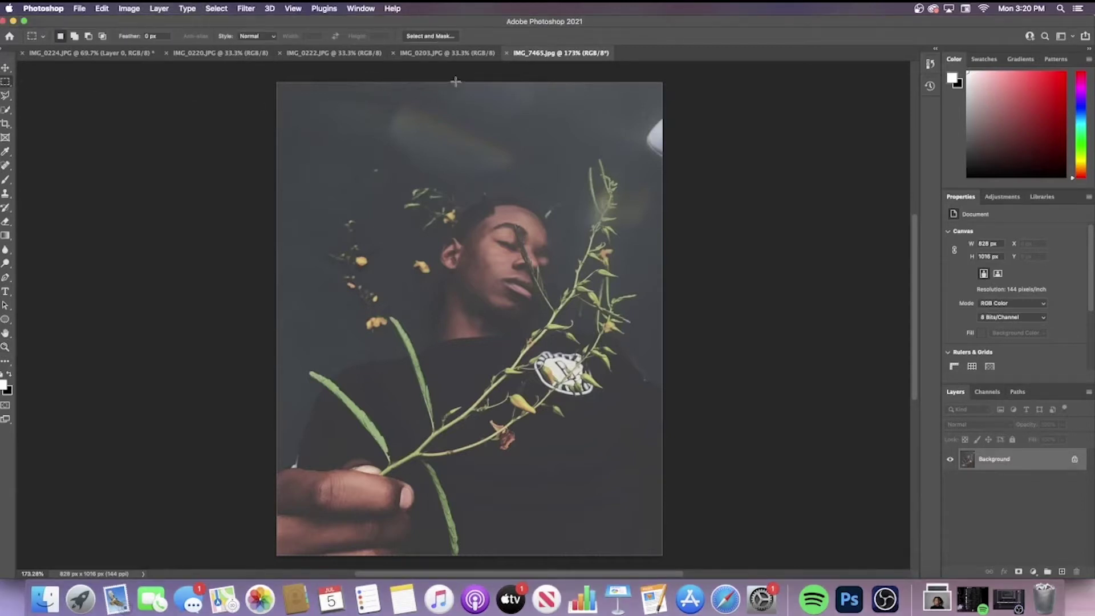
left_click_drag(455, 81, 451, 555)
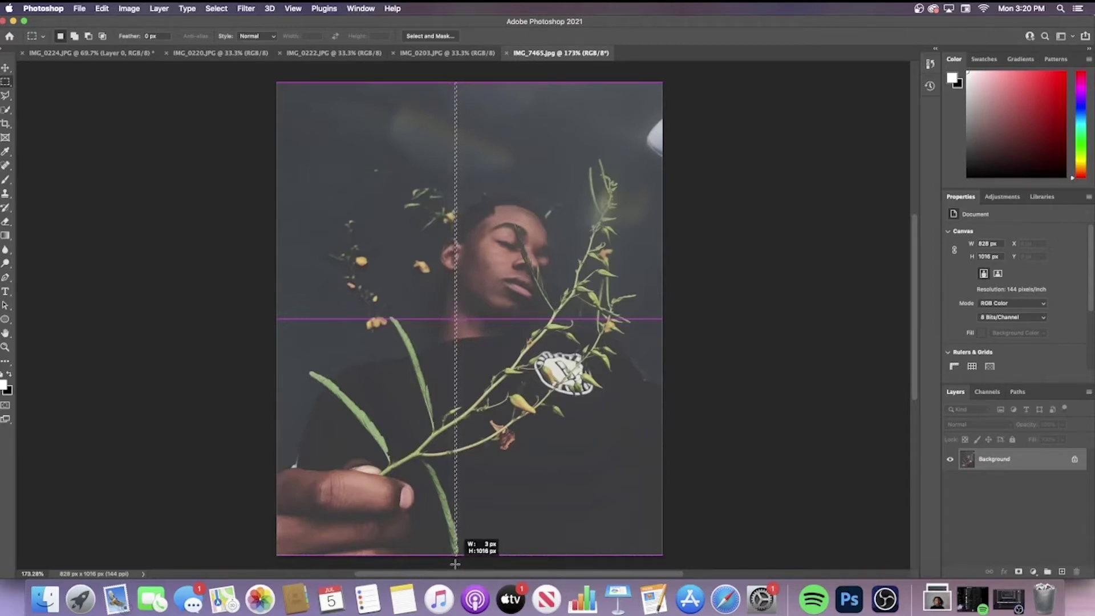
left_click_drag(454, 565, 455, 564)
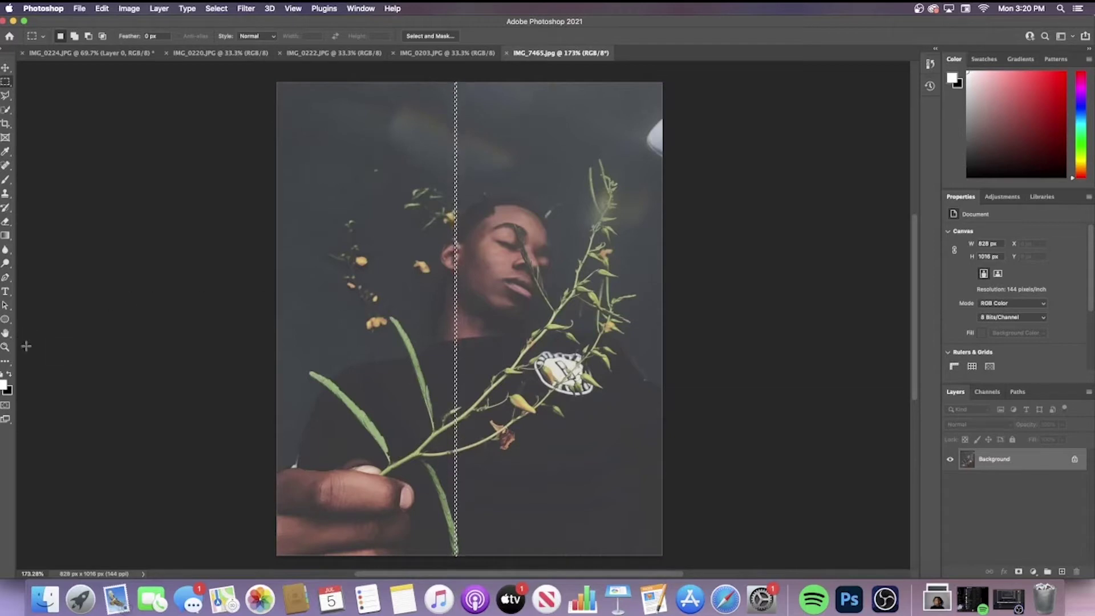
Step: Transform the selection outline to 25% width so it spans a single pixel column, with width and height unlinked
left_click(6, 346)
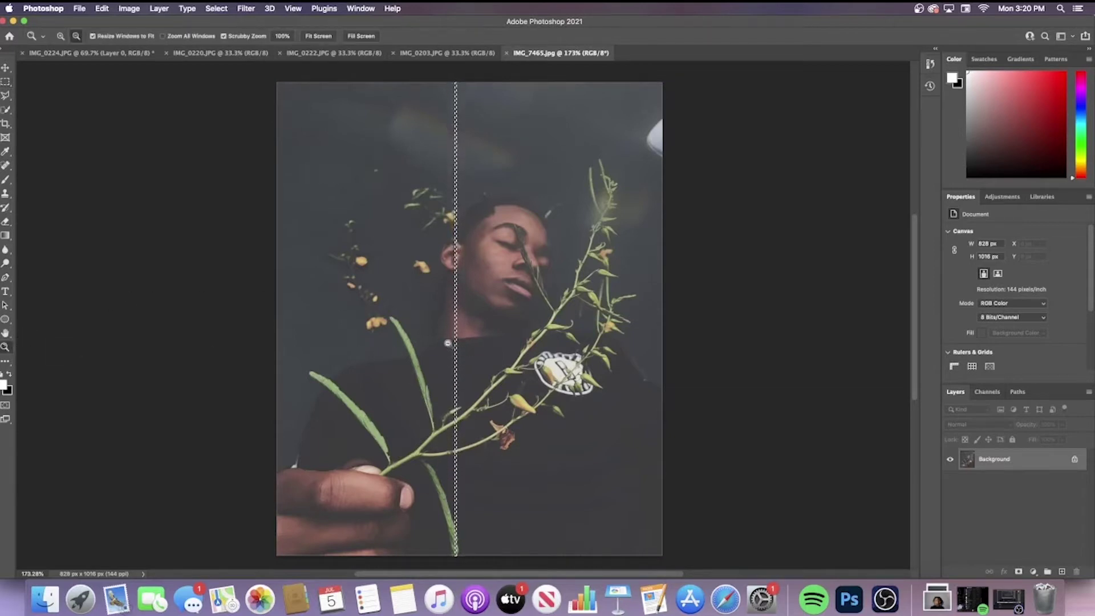
left_click(61, 36)
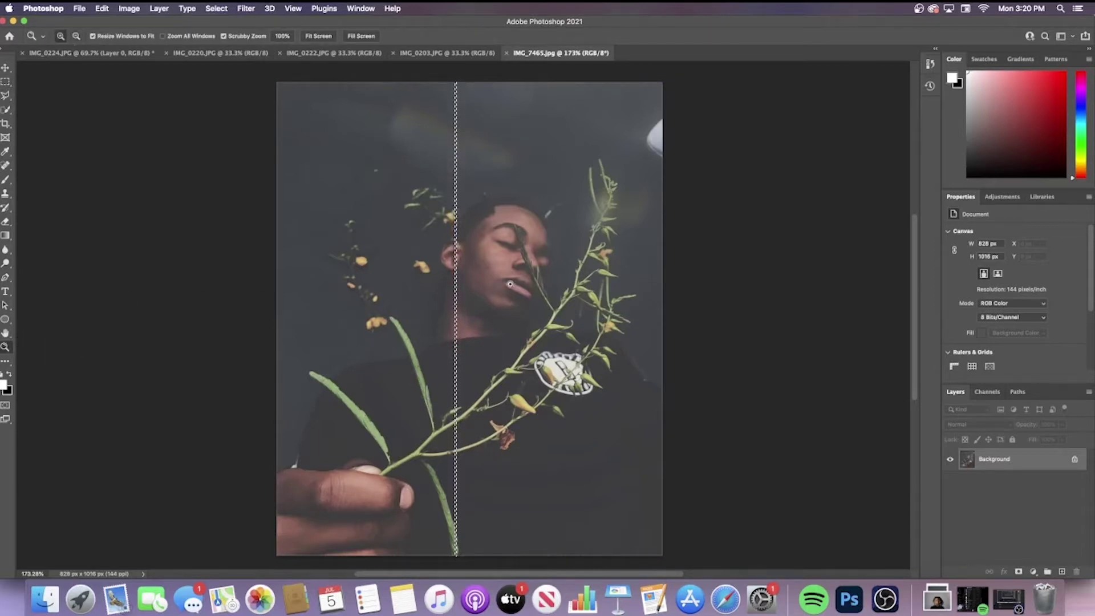
left_click(454, 313)
left_click(451, 314)
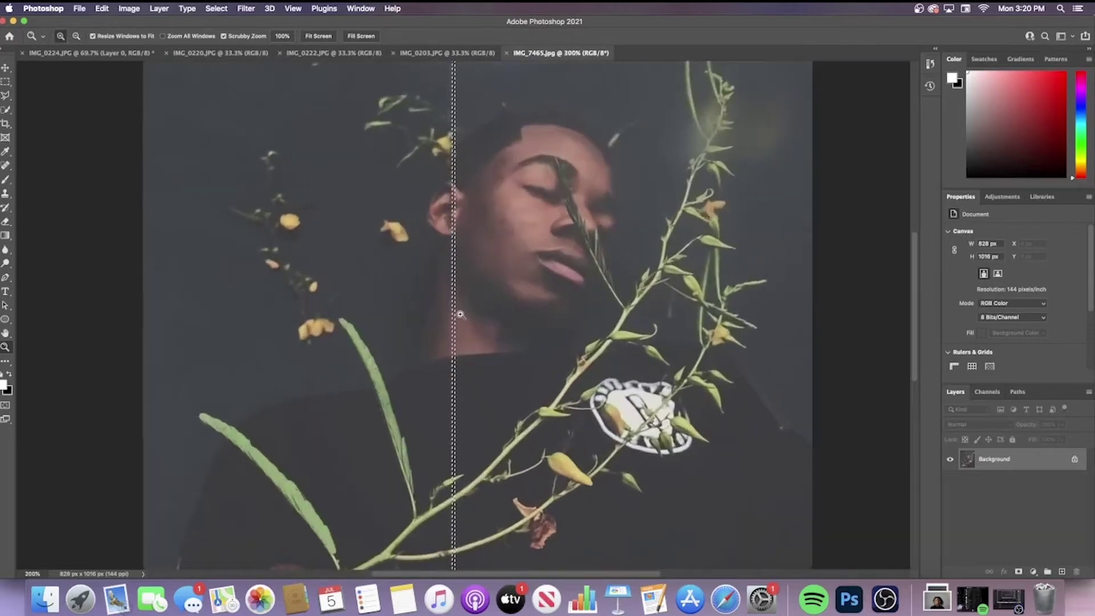
left_click(448, 314)
left_click(446, 313)
left_click(448, 314)
left_click(450, 314)
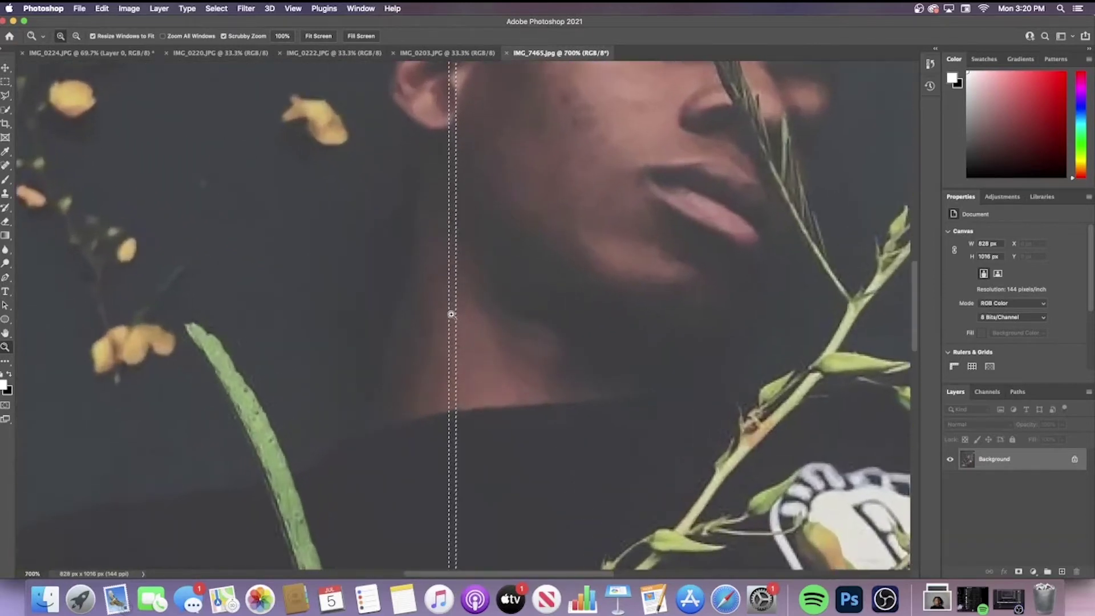
left_click(451, 314)
left_click(451, 313)
left_click_drag(451, 314, 523, 230)
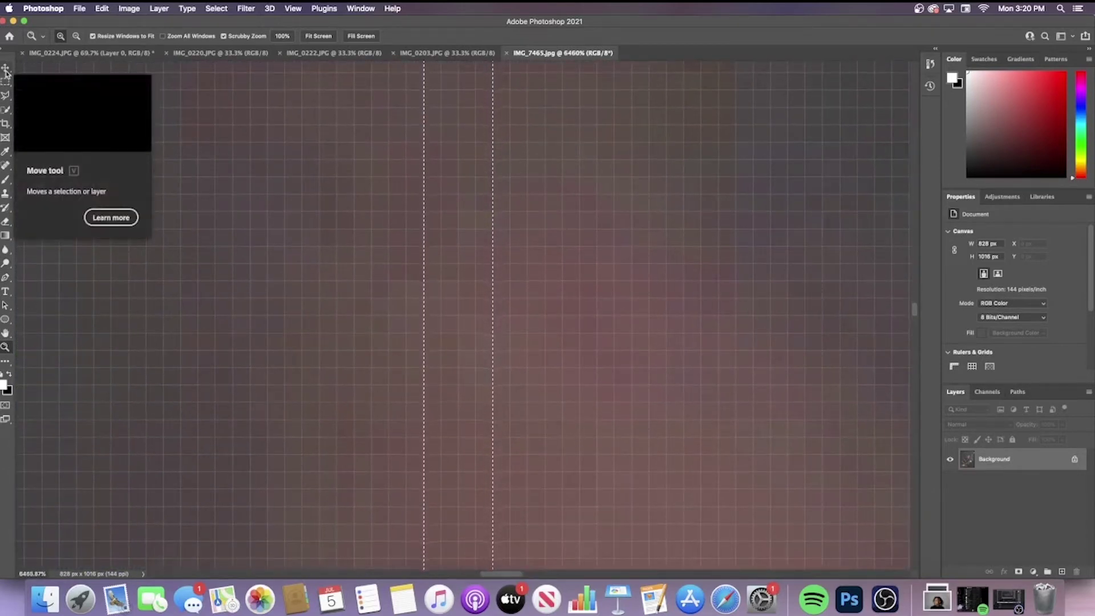
left_click(218, 9)
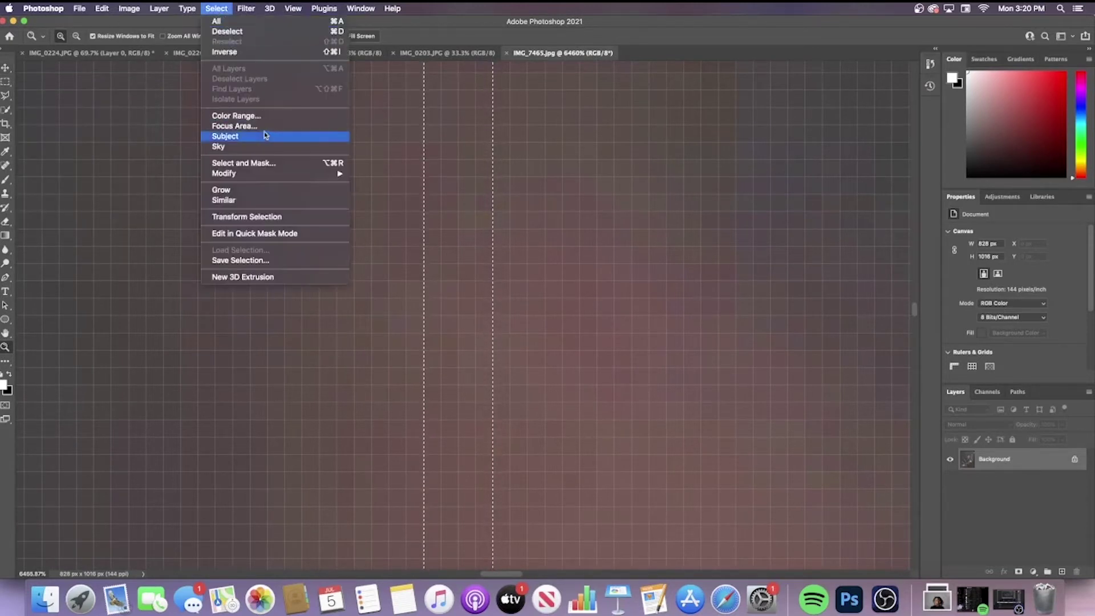
left_click(276, 217)
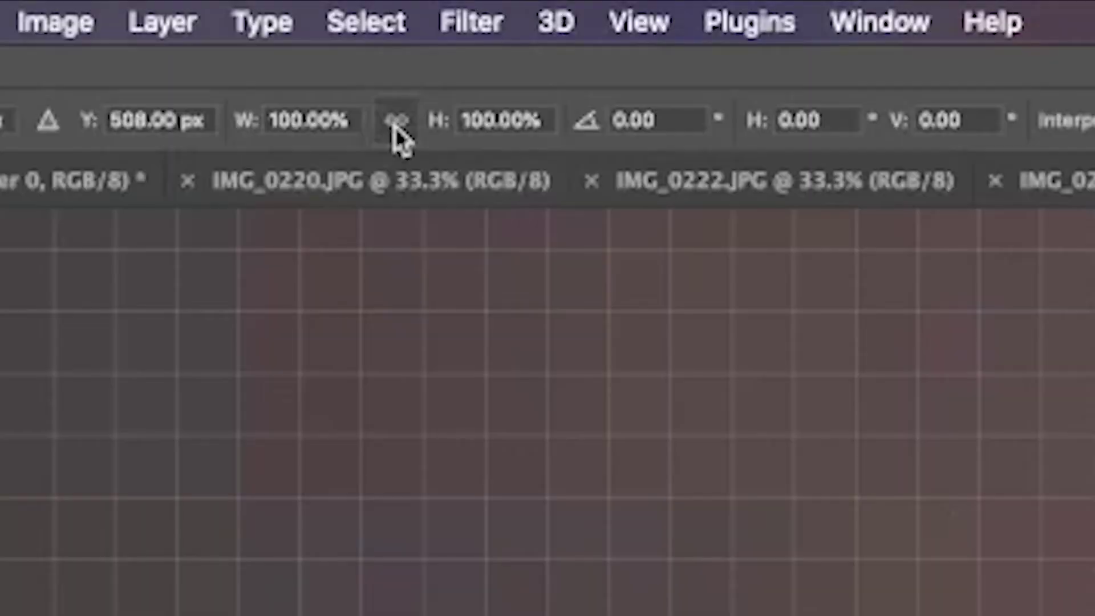
left_click(405, 120)
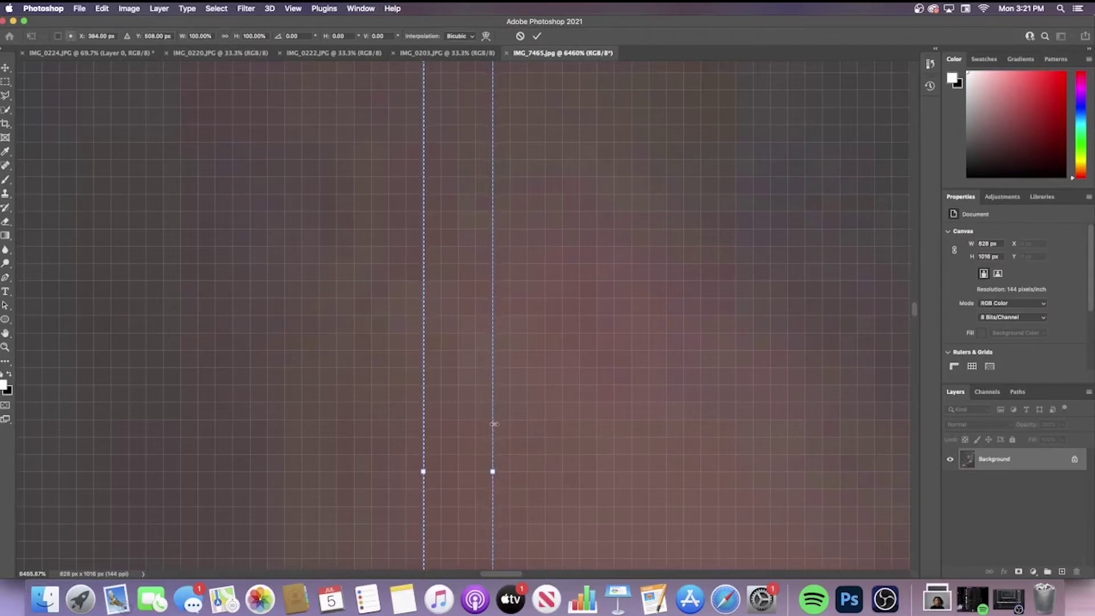
left_click_drag(494, 424, 440, 424)
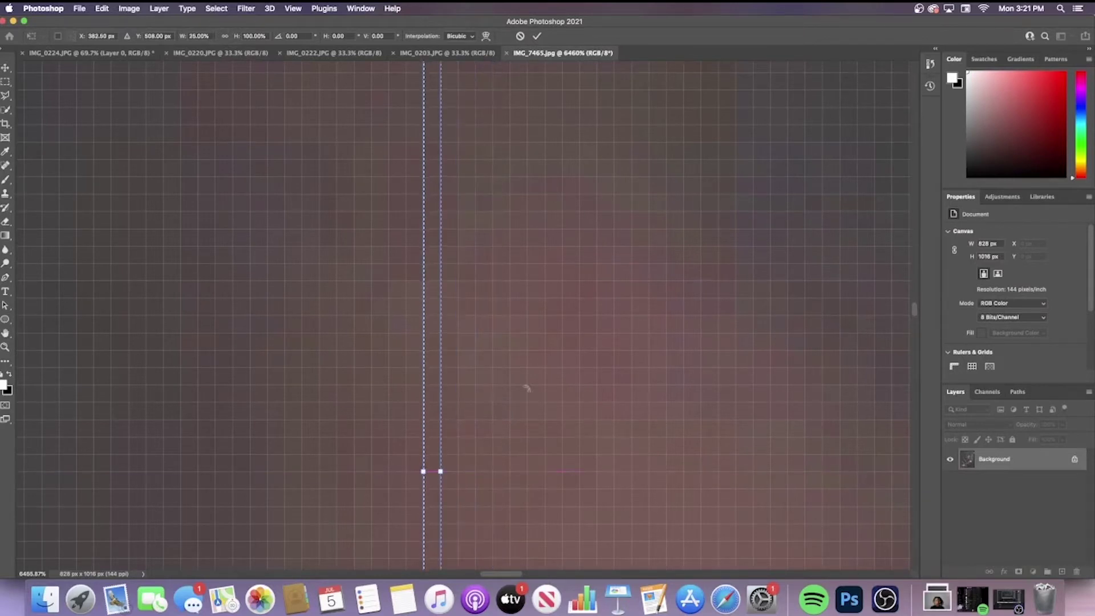
left_click(538, 37)
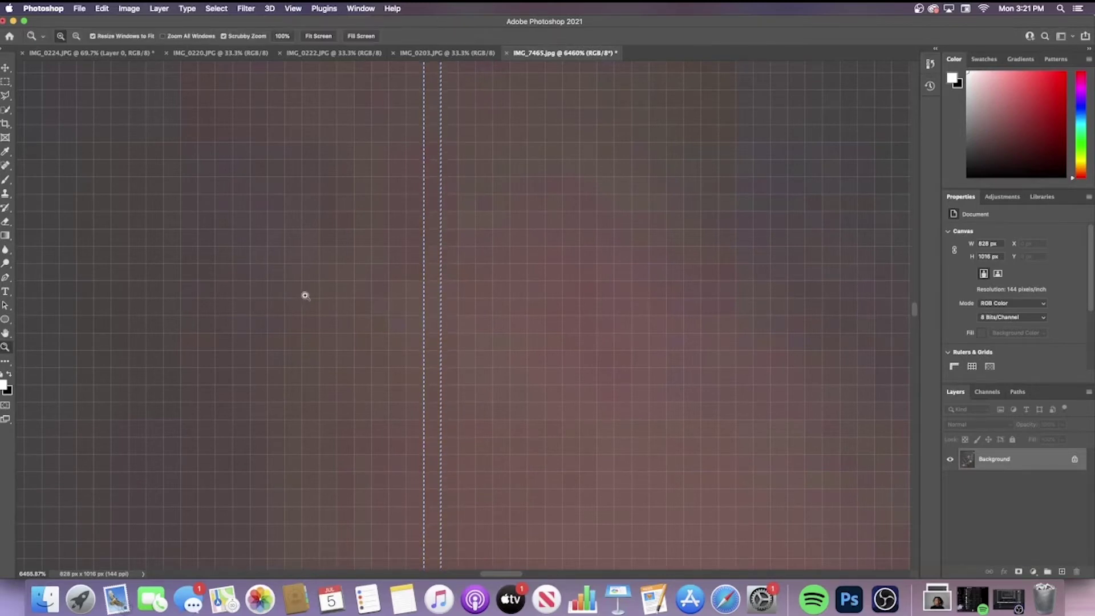
Step: Free-transform the selected pixel column, stretching it from the man's ear to the photo's left edge
left_click_drag(311, 295, 214, 306)
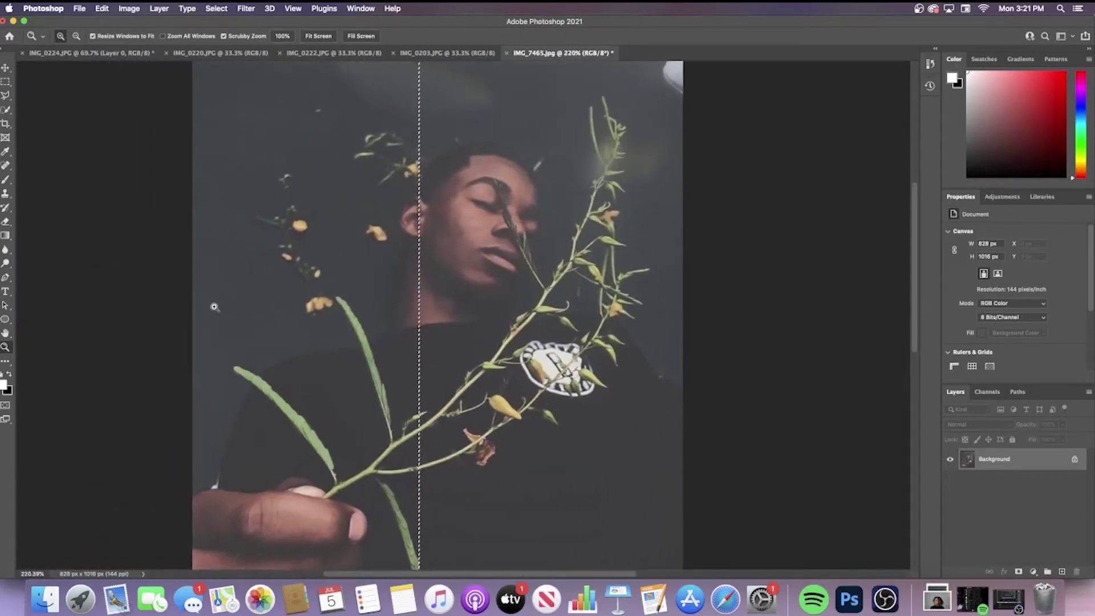
scroll(214, 307, "up", 1)
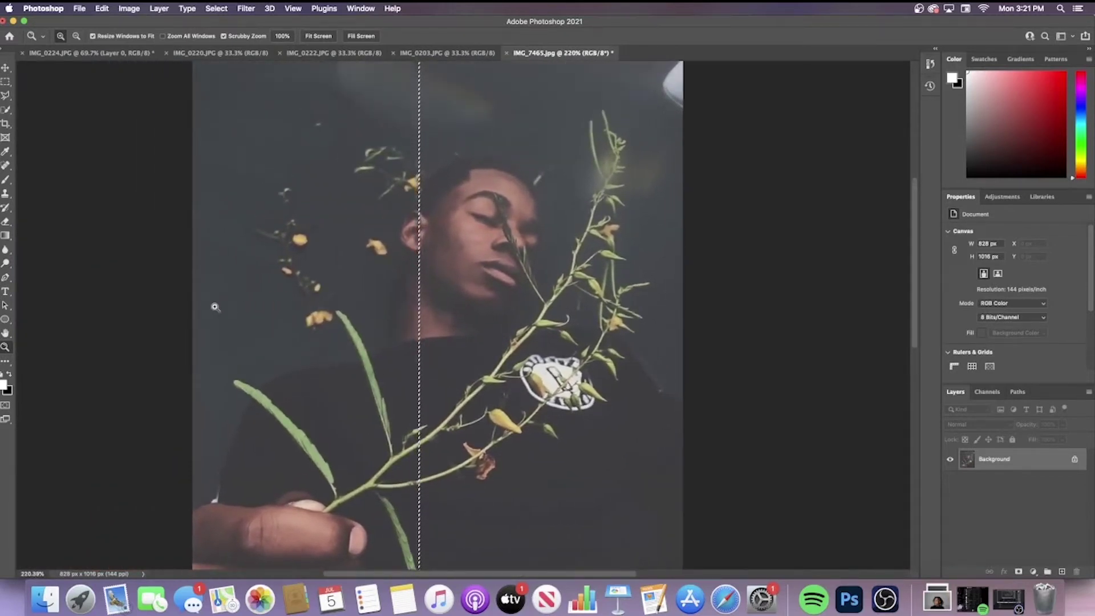
key("super+t")
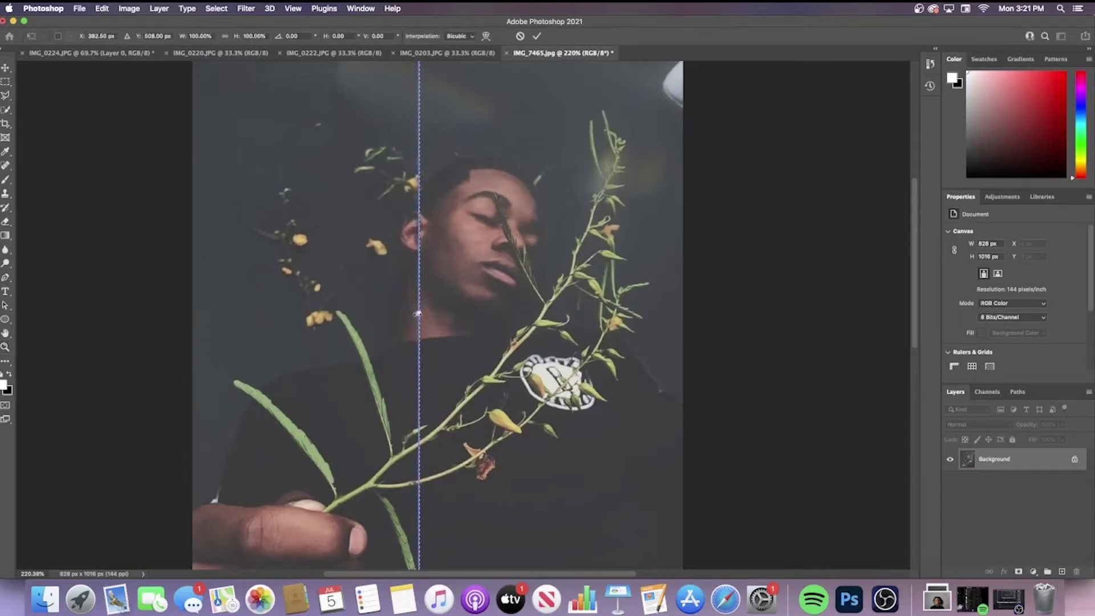
left_click_drag(418, 314, 193, 320)
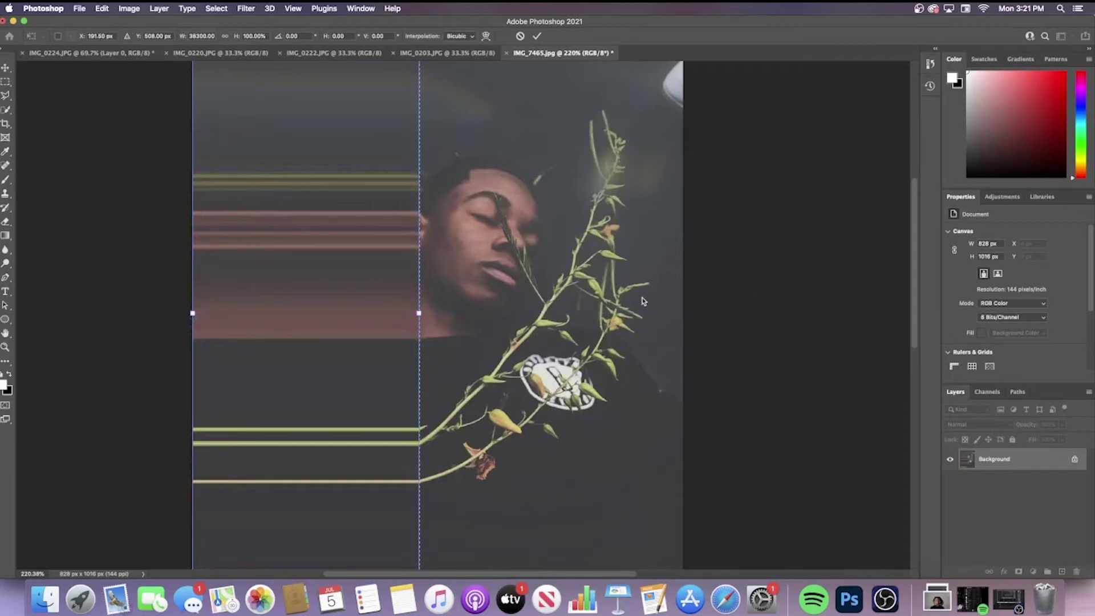
scroll(643, 301, "down", 3)
scroll(643, 301, "up", 2)
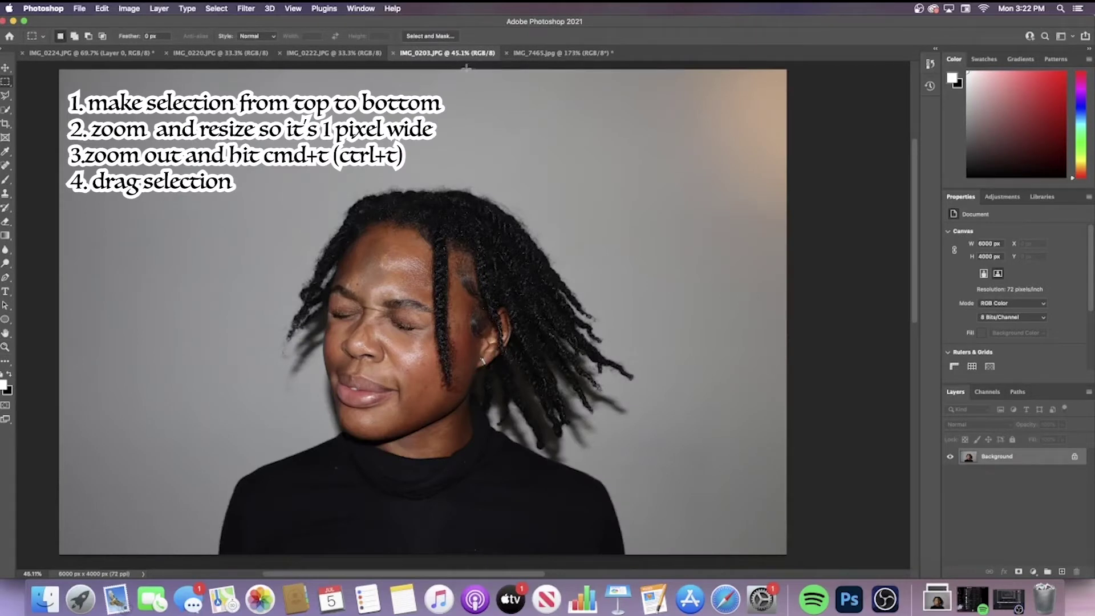
Step: In IMG_0203.JPG, select a thin full-height strip between the face and the ear and narrow it to one pixel wide
left_click_drag(457, 68, 456, 558)
left_click(5, 347)
left_click_drag(502, 364, 562, 362)
left_click_drag(320, 335, 485, 305)
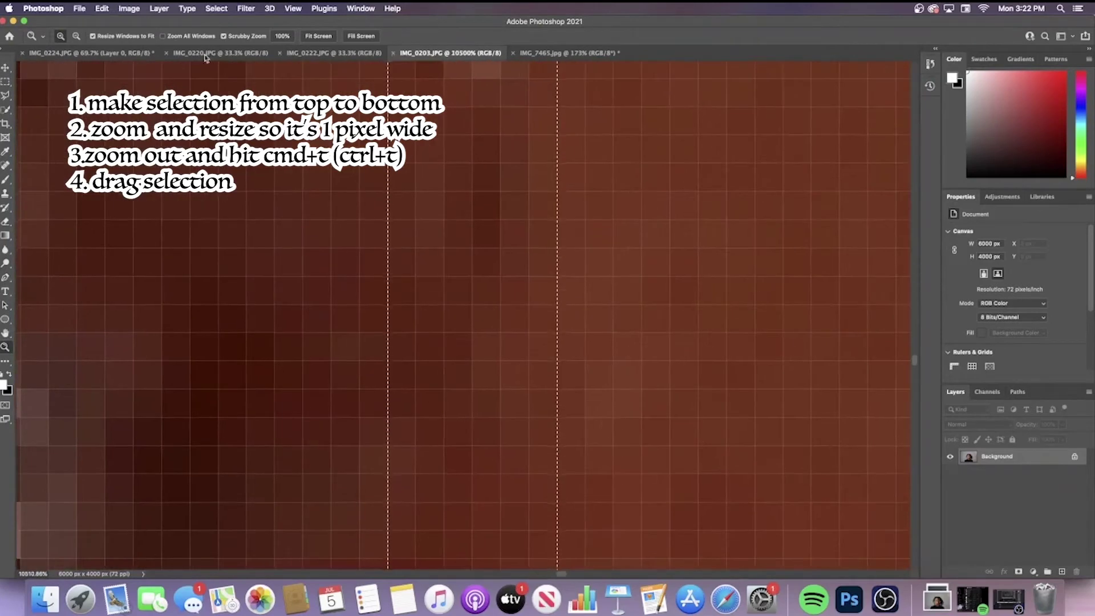
left_click(216, 8)
mouse_move(256, 181)
left_click(246, 217)
left_click_drag(559, 304, 404, 304)
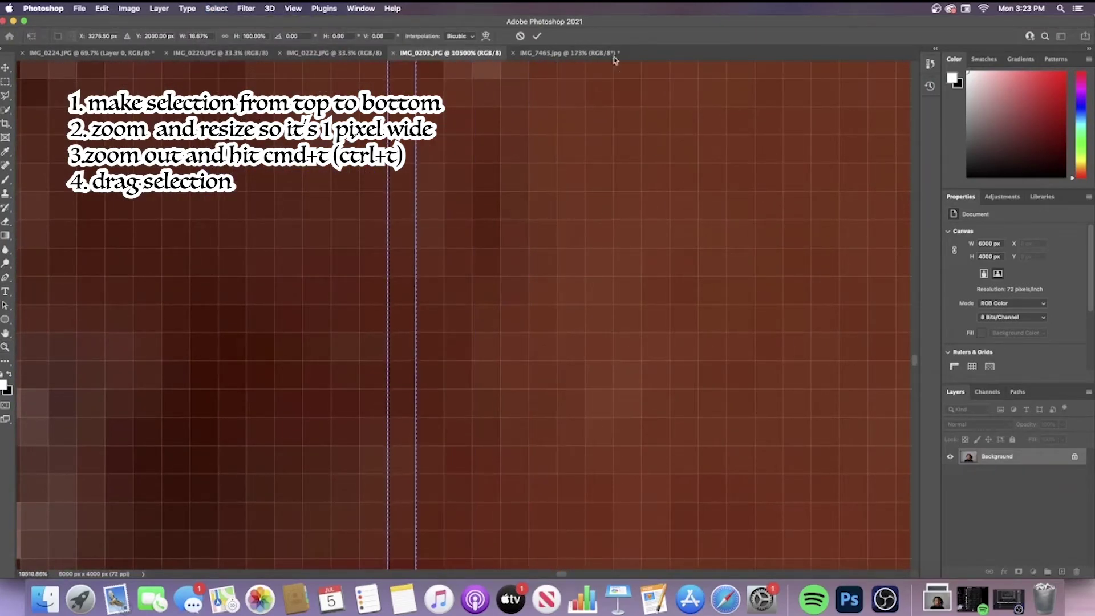
left_click(538, 37)
Step: Free-transform the one-pixel column in IMG_0203.JPG, stretching it to the photo's right edge, and apply it
left_click_drag(565, 233, 360, 267)
scroll(594, 251, "up", 5)
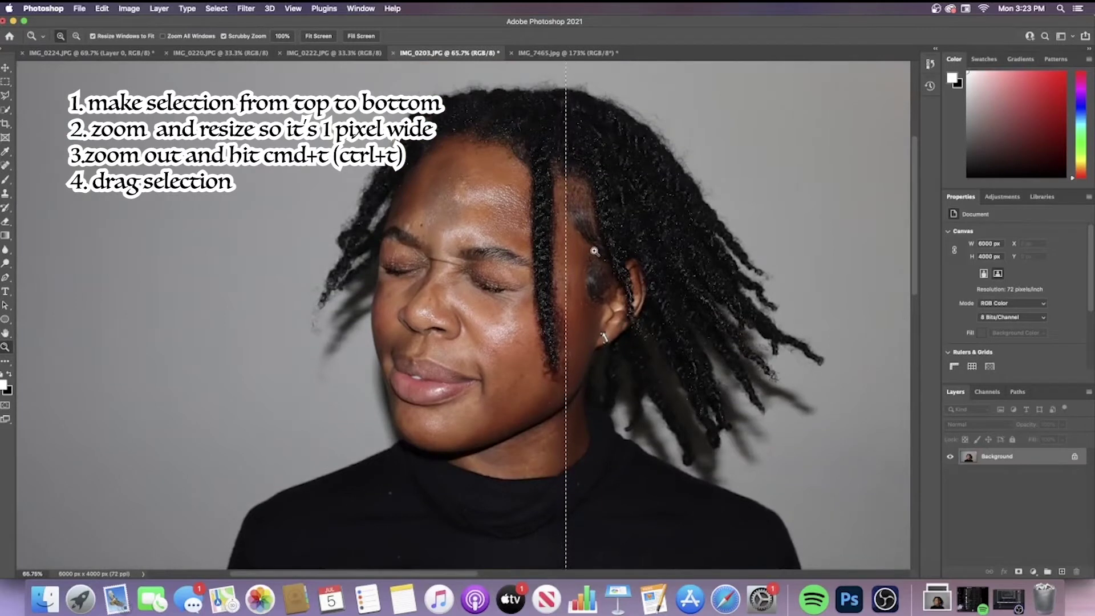
key("super+t")
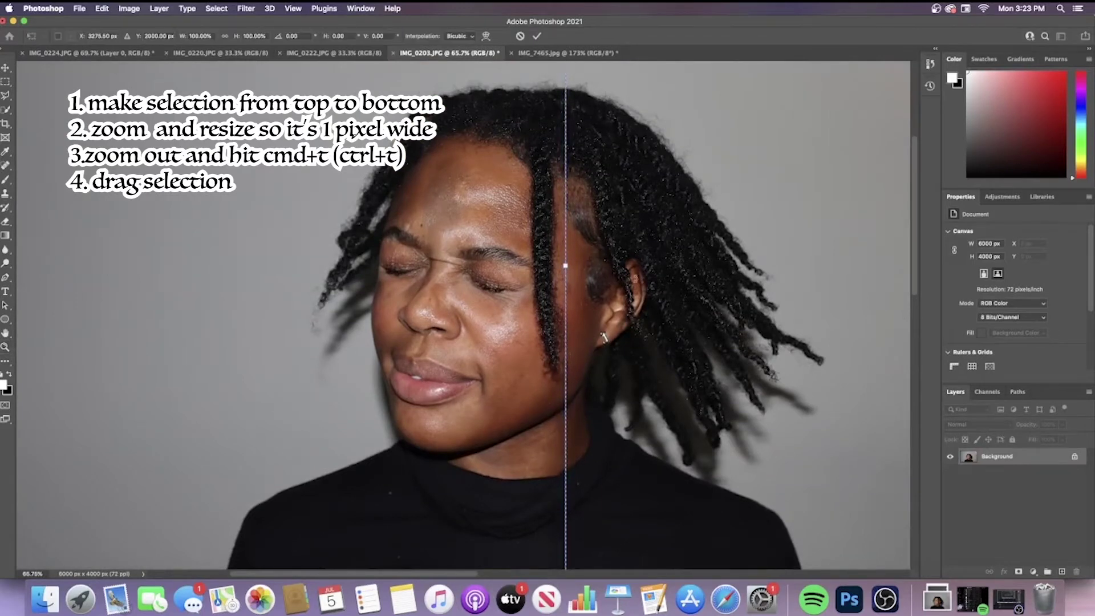
scroll(565, 265, "right", 6)
left_click_drag(374, 265, 856, 304)
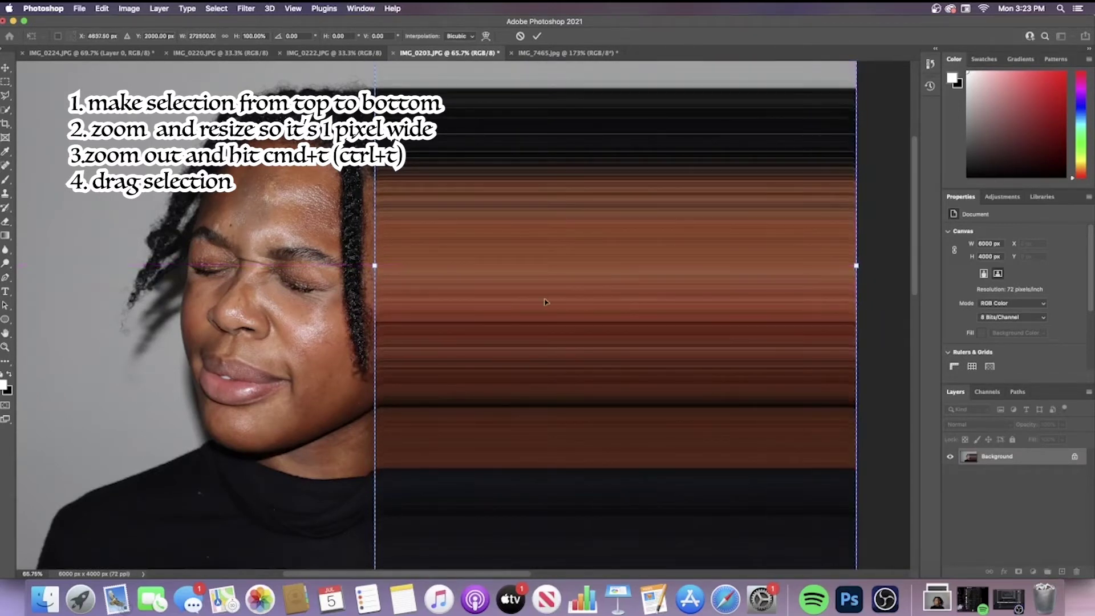
left_click(539, 39)
key("z")
scroll(707, 259, "down", 5)
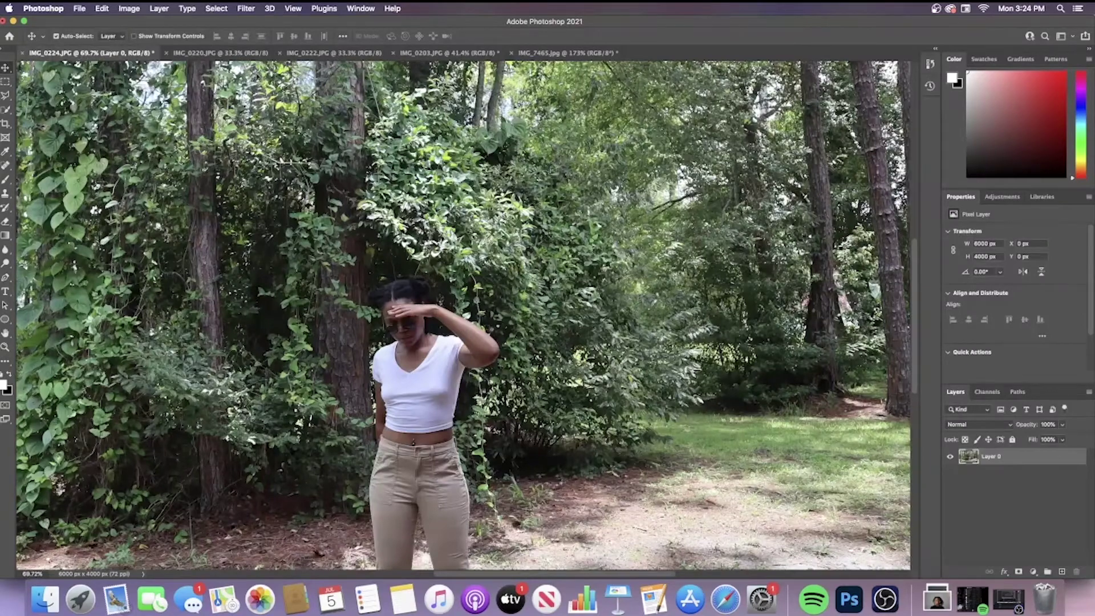
Step: Compare the woman's pose and the shared forest background in IMG_0224.JPG, IMG_0220.JPG and IMG_0222.JPG
scroll(463, 315, "down", 1)
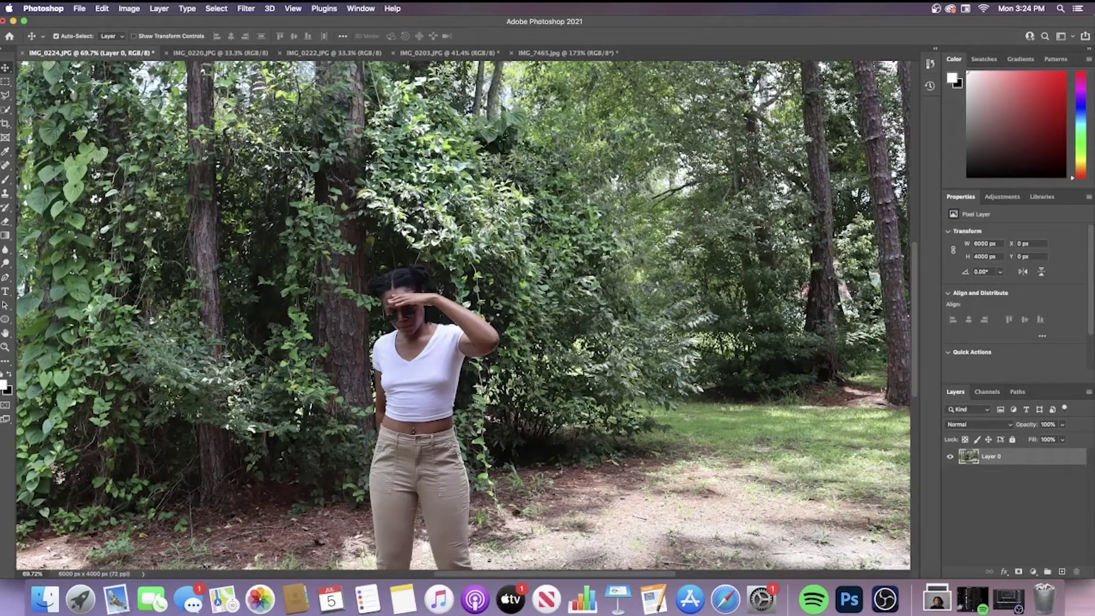
left_click(5, 347)
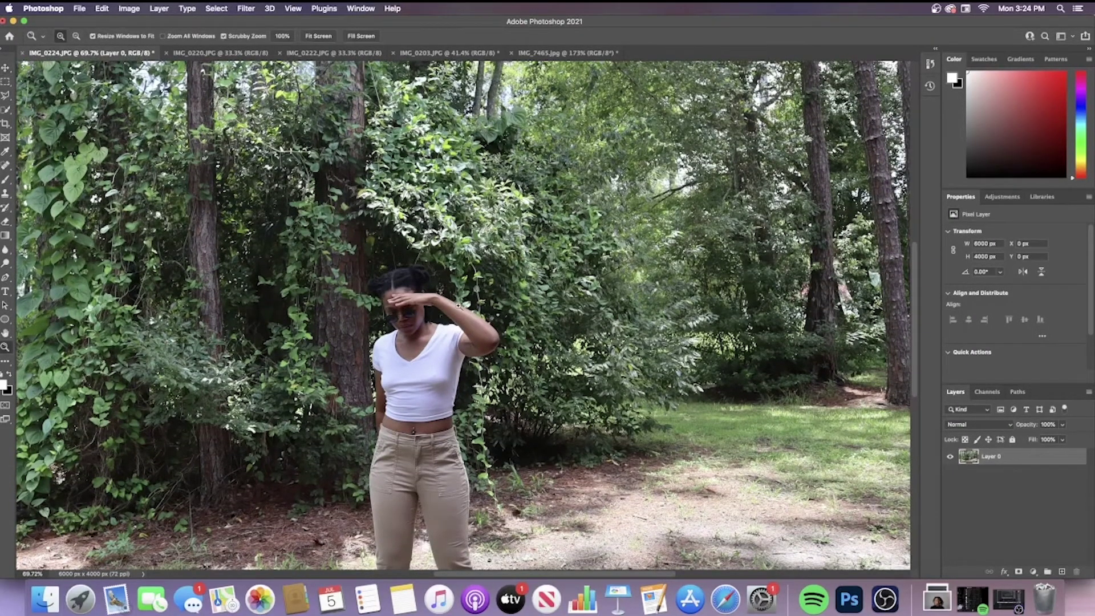
scroll(451, 308, "down", 1)
scroll(441, 308, "down", 2)
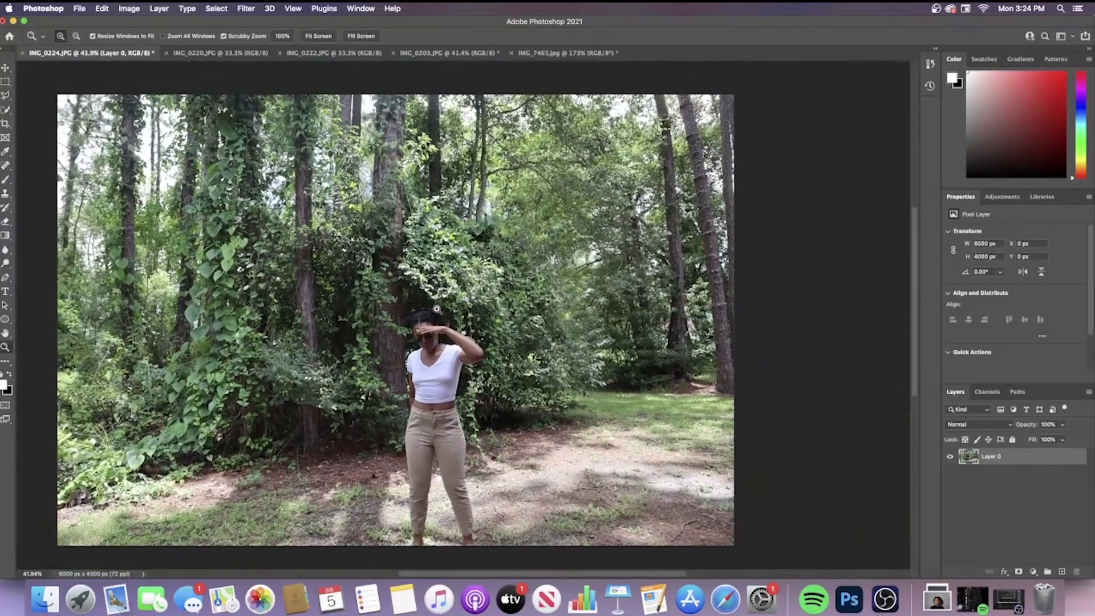
scroll(437, 309, "left", 2)
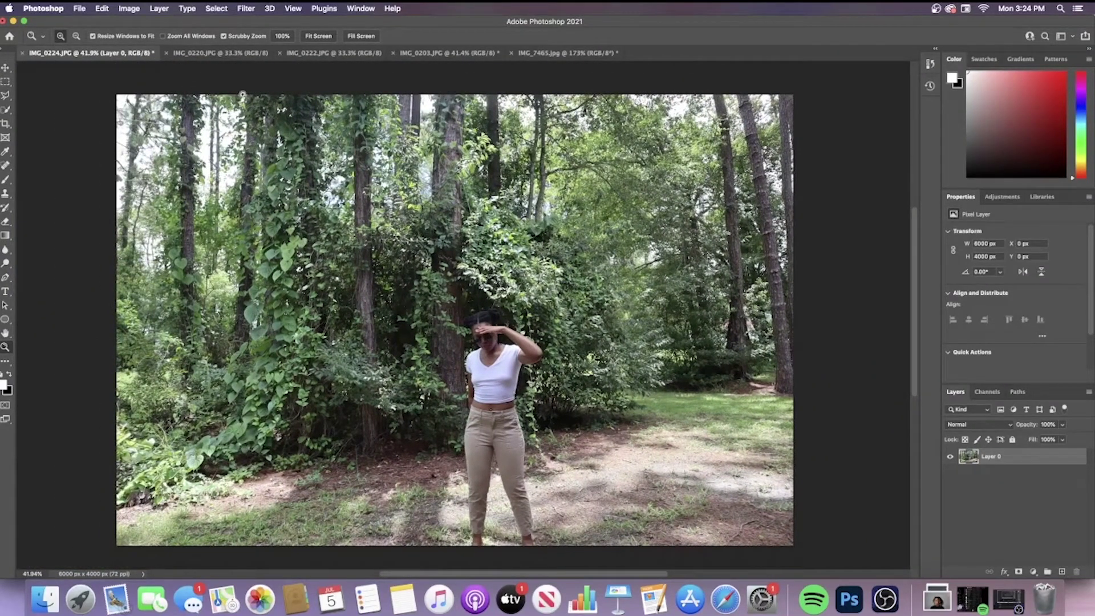
left_click(235, 57)
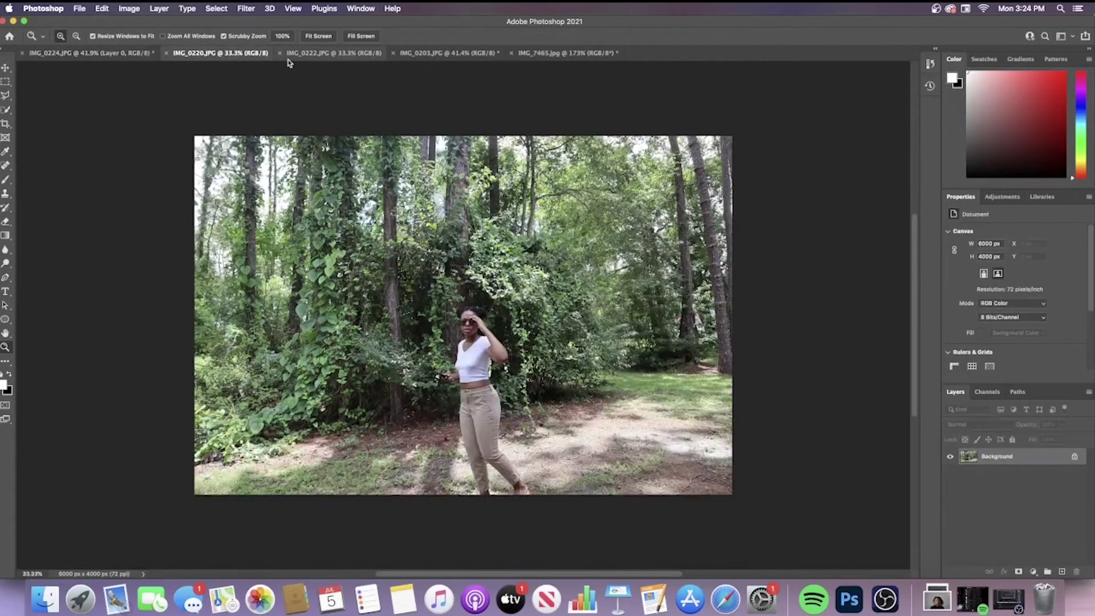
left_click(312, 58)
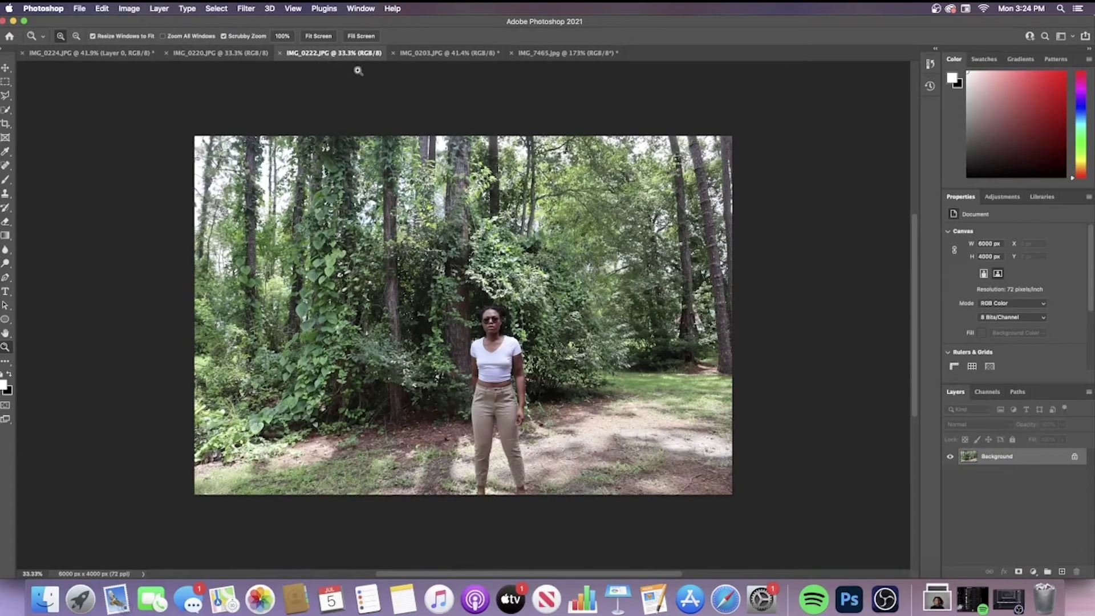
left_click(116, 55)
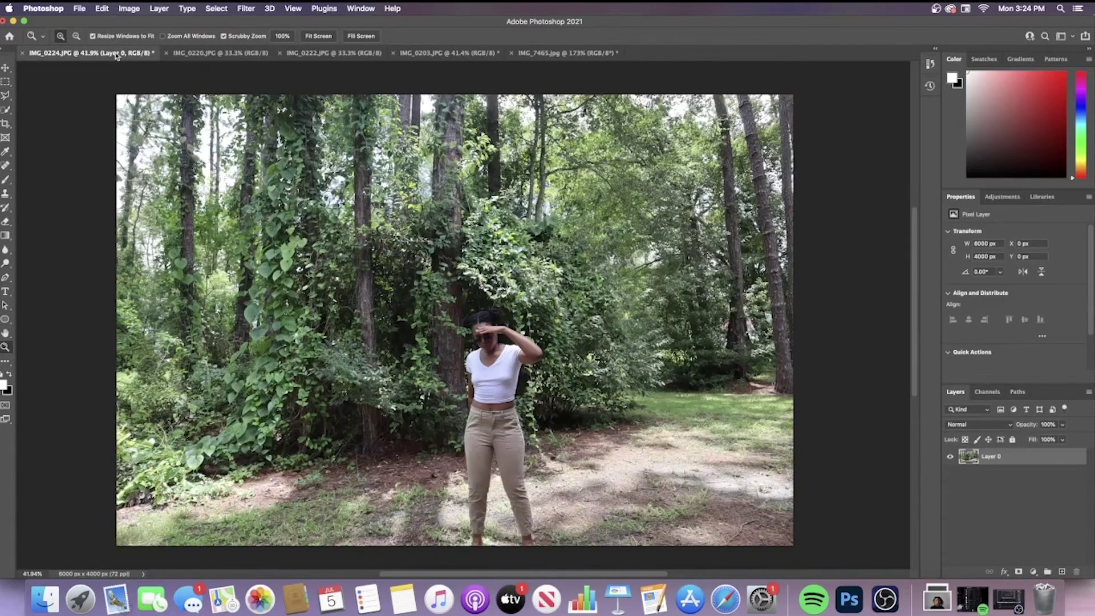
left_click(238, 57)
left_click(305, 56)
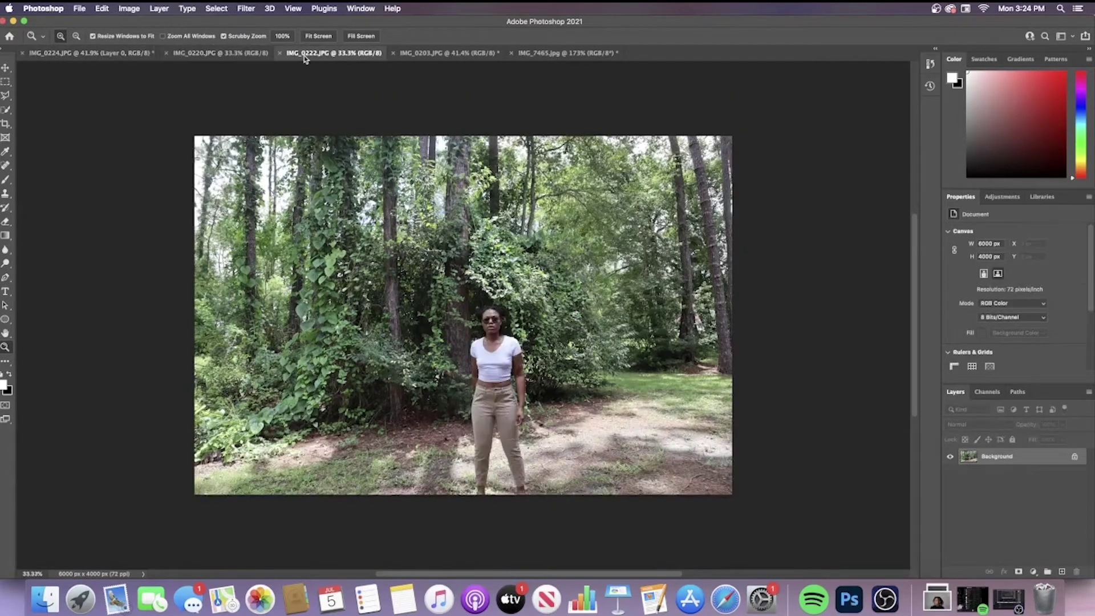
left_click(593, 244)
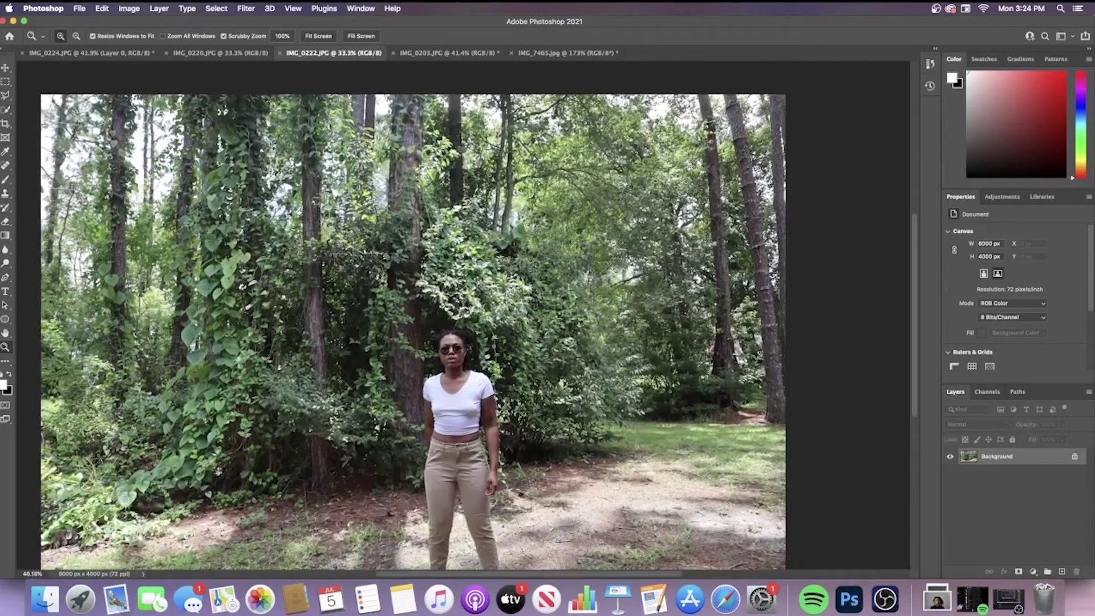
scroll(574, 259, "down", 3)
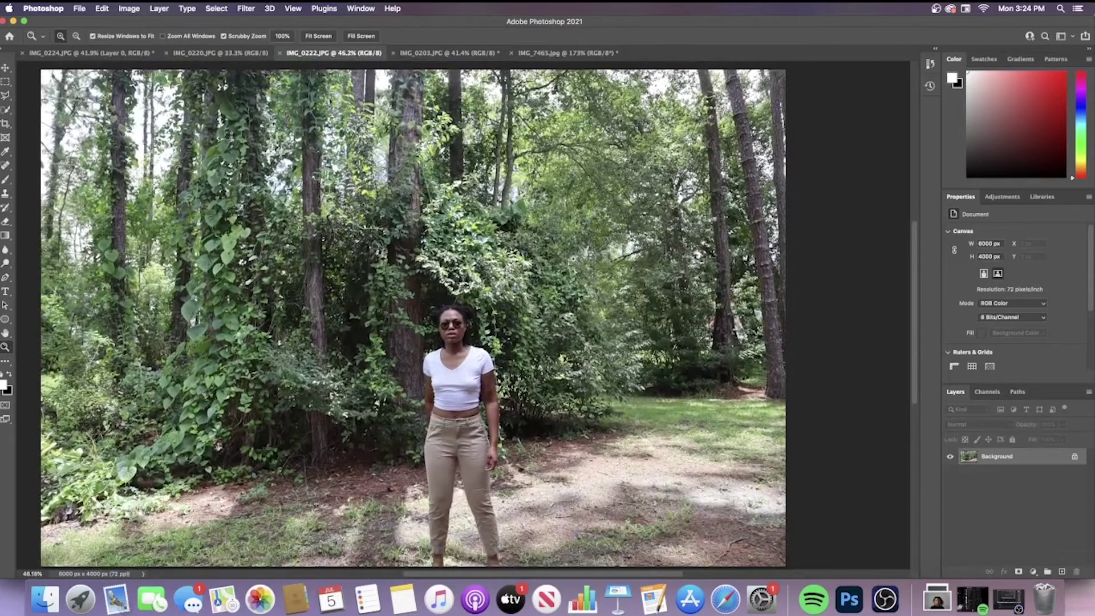
scroll(573, 259, "left", 3)
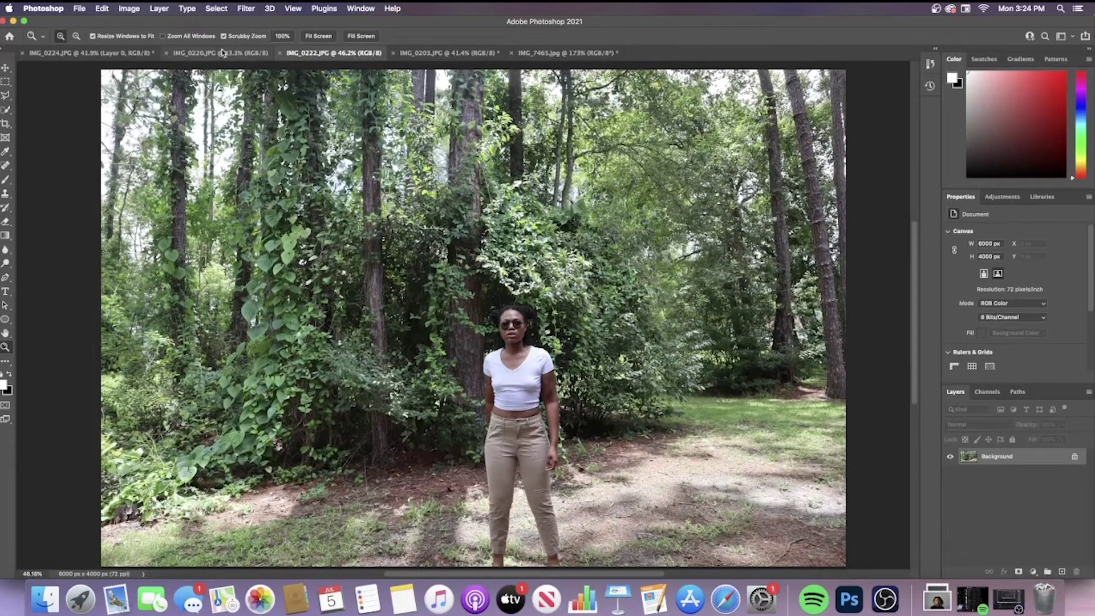
Step: On a new blank layer in IMG_0222.JPG, clone the woman's head from IMG_0220.JPG just to the right of her head
scroll(913, 312, "right", 1)
left_click(1063, 572)
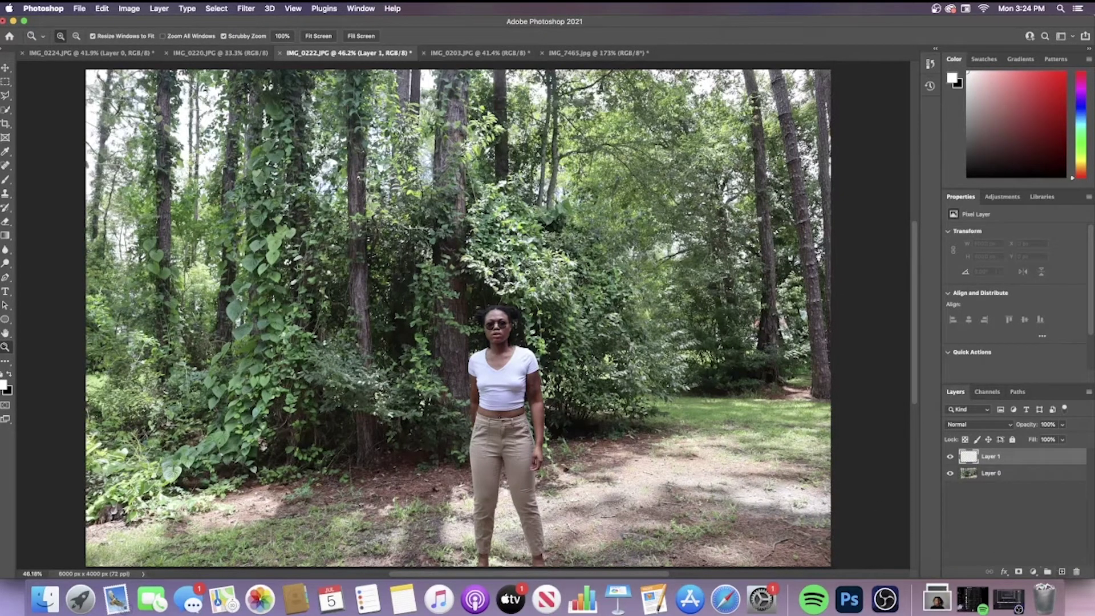
left_click(216, 53)
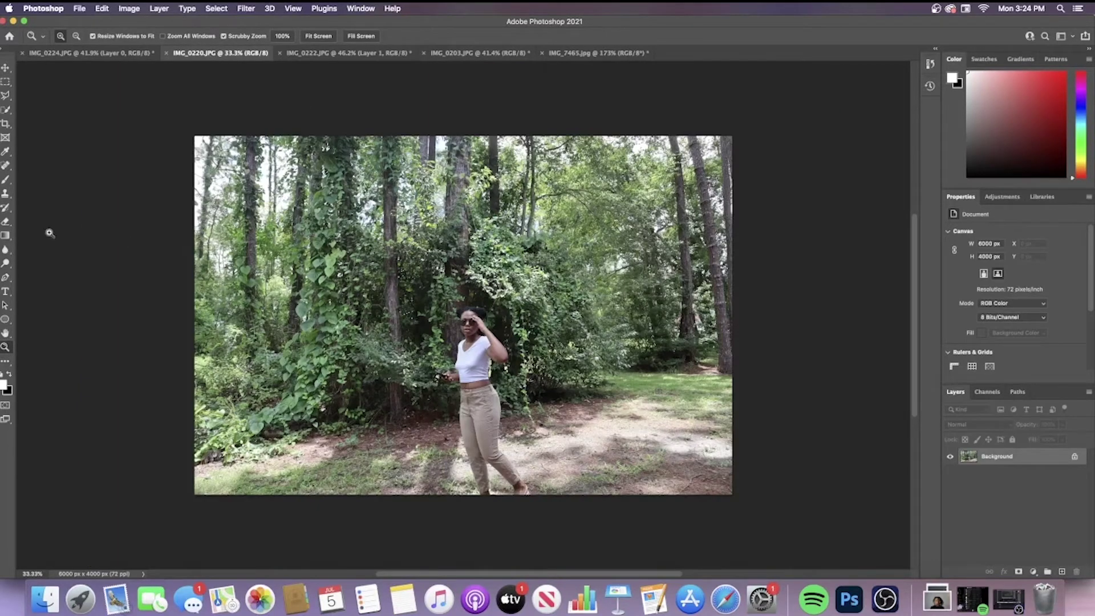
left_click(6, 197)
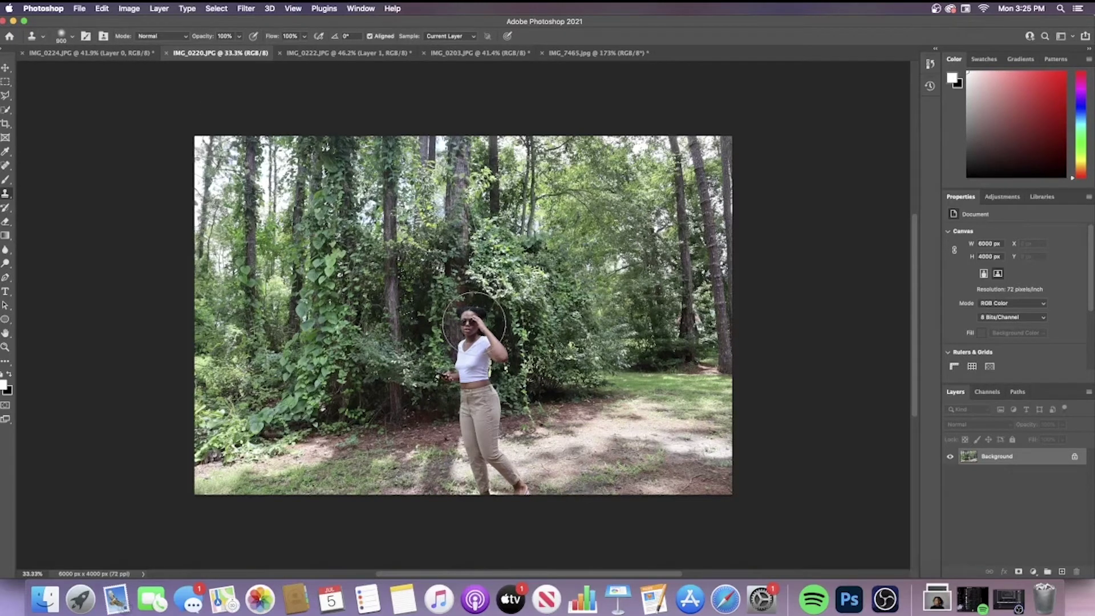
left_click(473, 322, "alt")
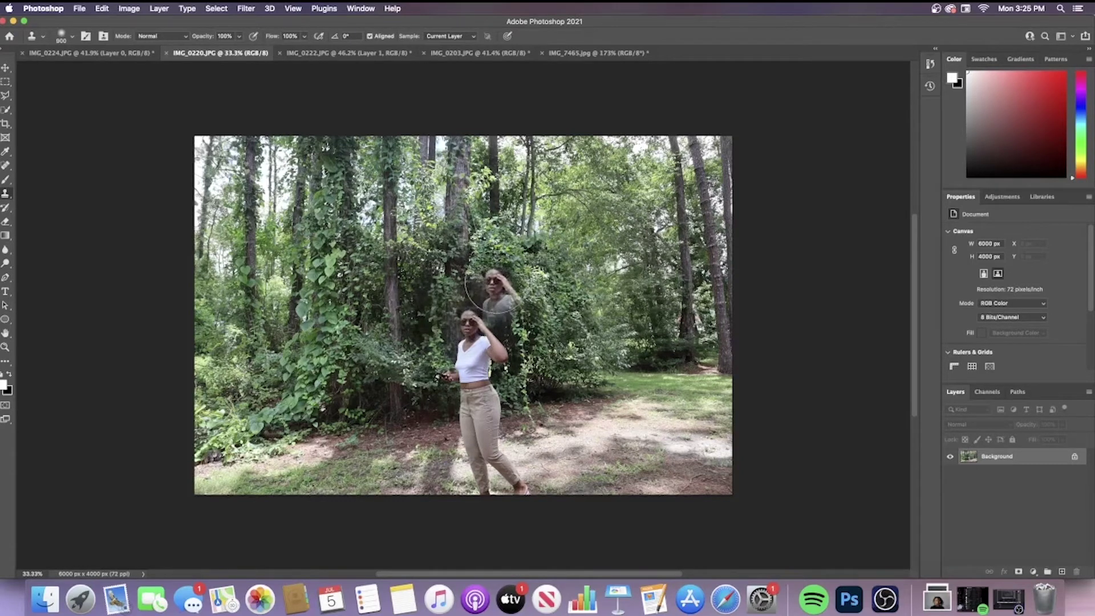
left_click(322, 53)
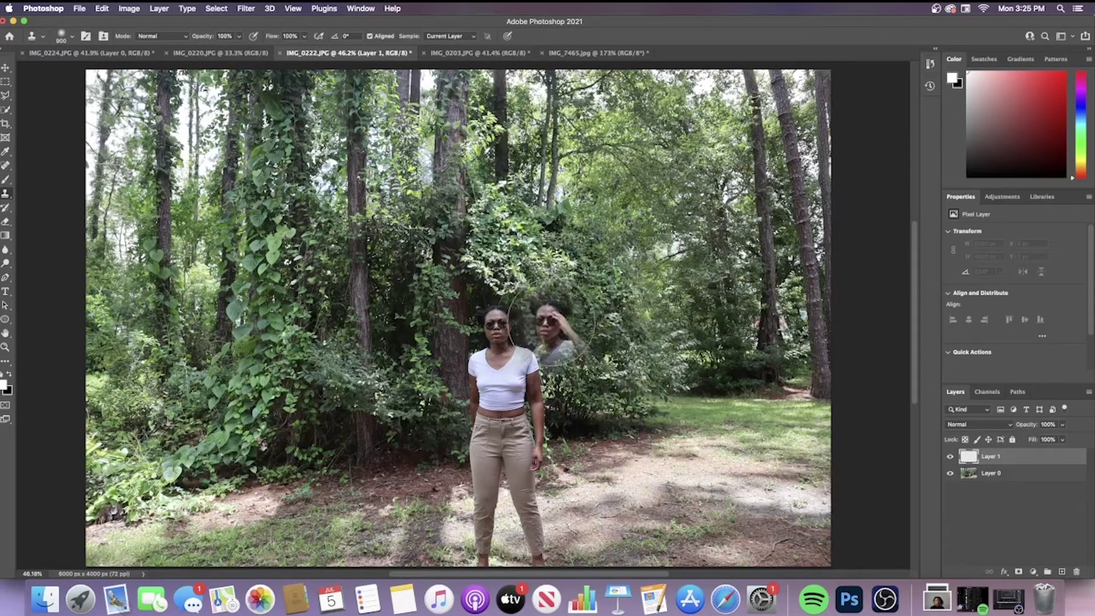
left_click(546, 322)
left_click_drag(547, 322, 548, 323)
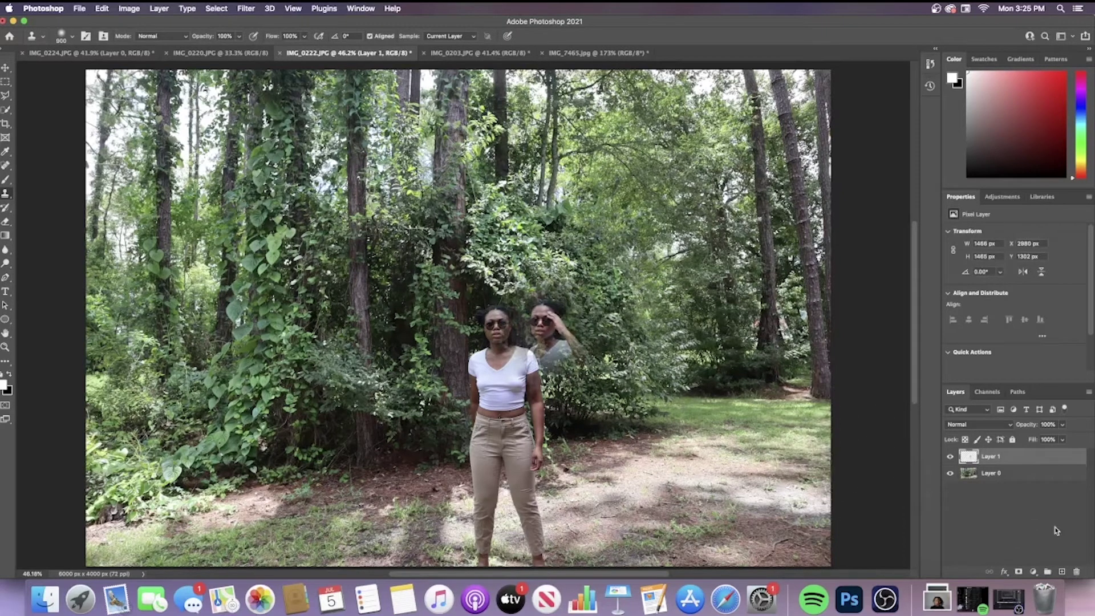
Step: On a second blank layer in IMG_0222.JPG, clone the woman's head from IMG_0224.JPG just to the left of her head
left_click(1062, 572)
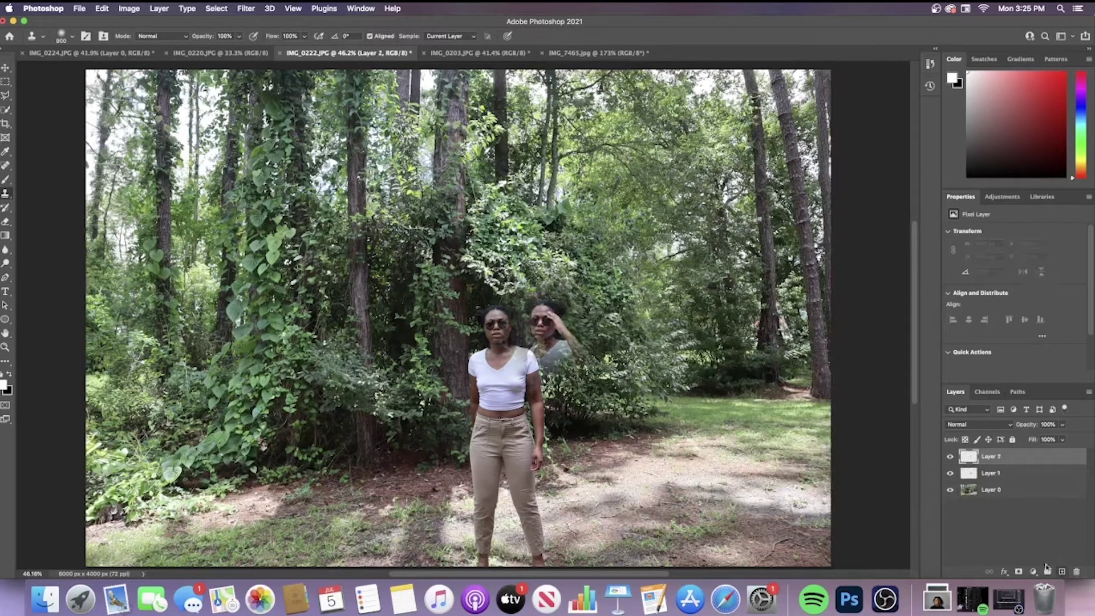
left_click(122, 55)
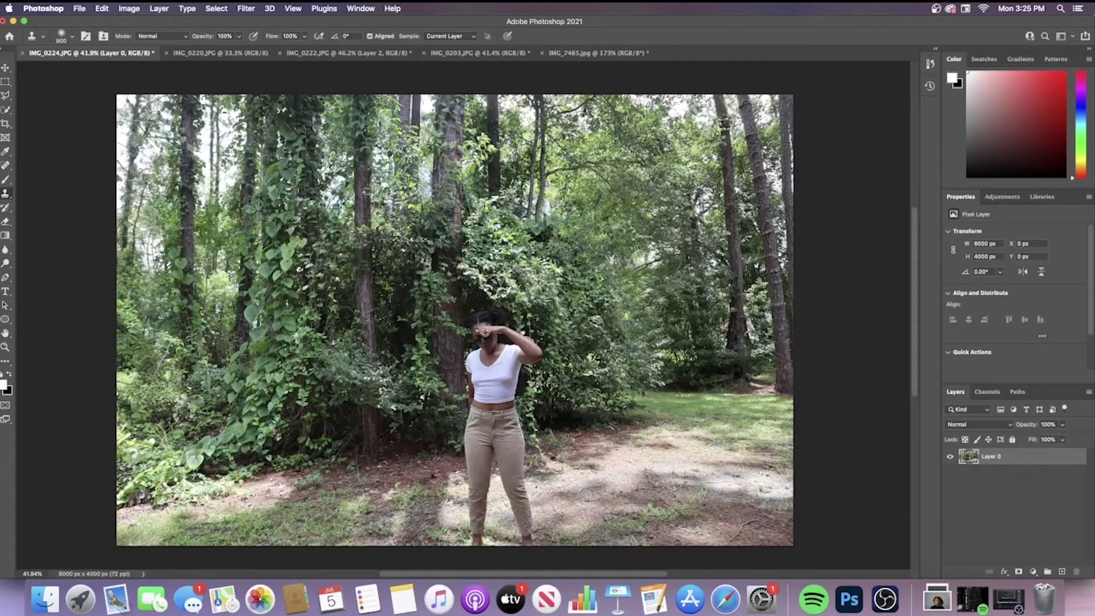
left_click(485, 333, "alt")
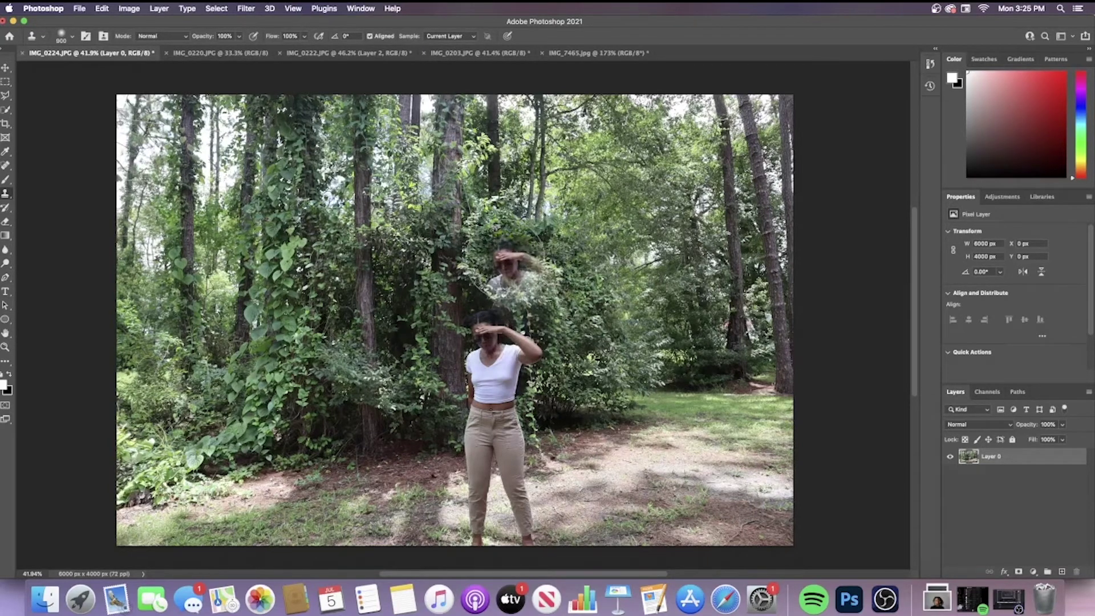
left_click(303, 54)
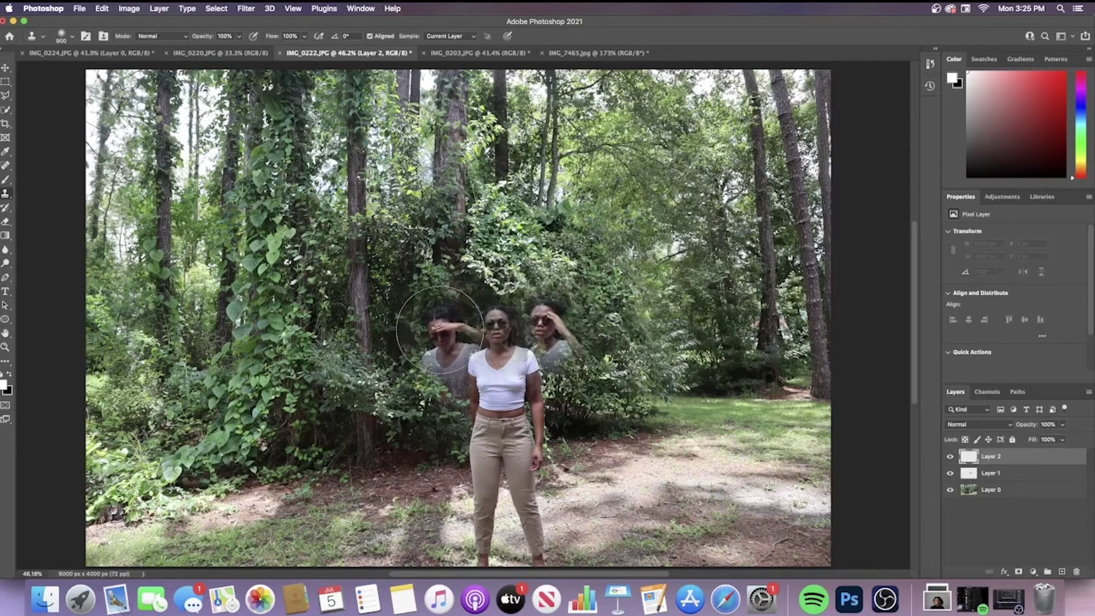
left_click(438, 331)
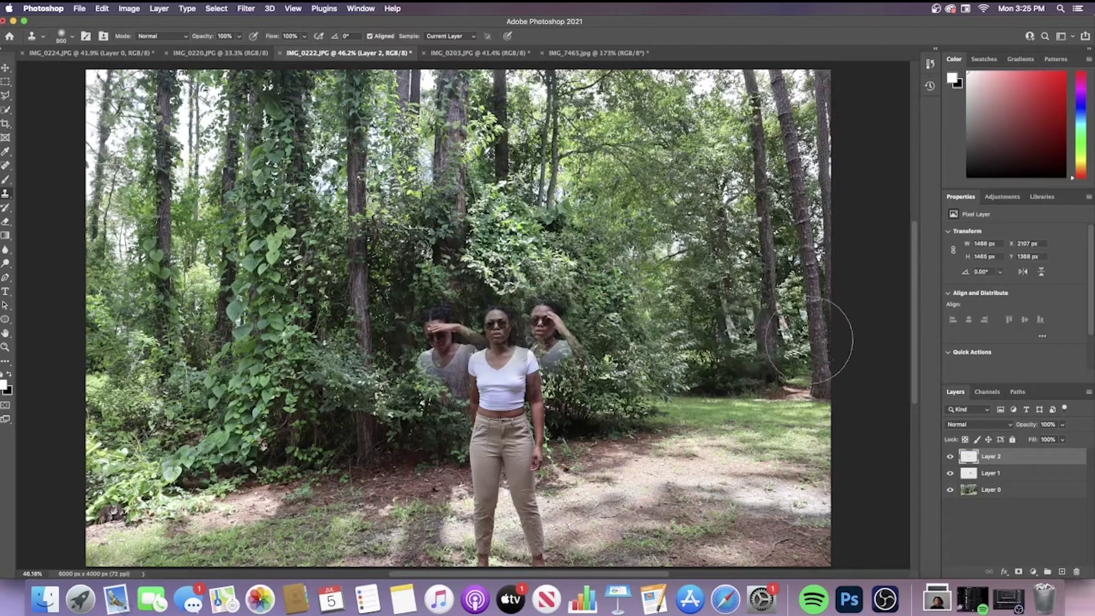
Step: Duplicate Layer 0 in IMG_0222.JPG, with the copy at the top of the layer stack
left_click(7, 68)
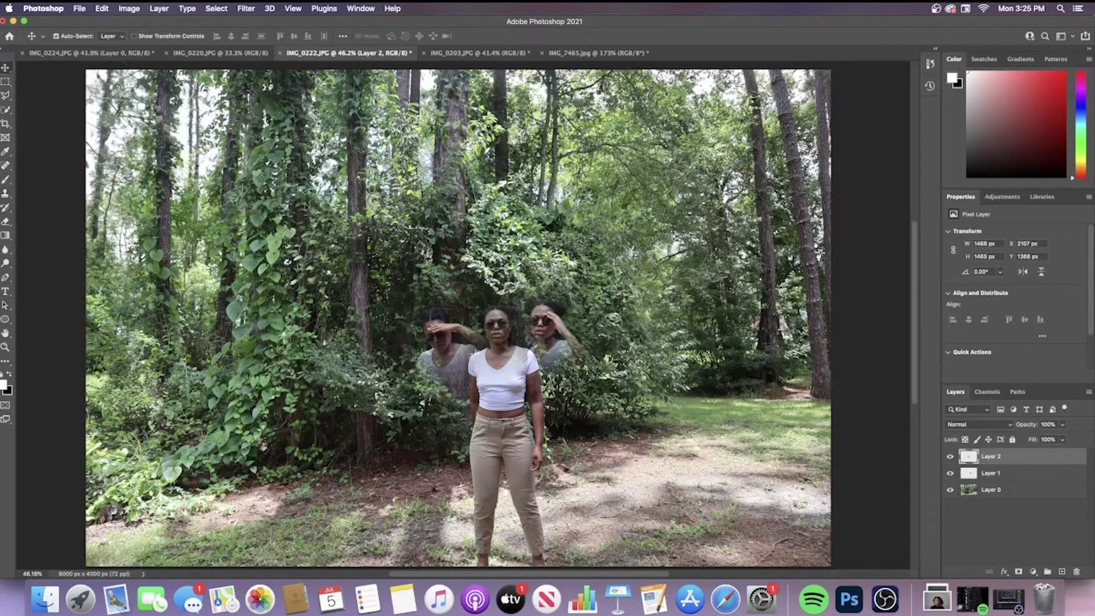
left_click(1029, 495)
right_click(1027, 494)
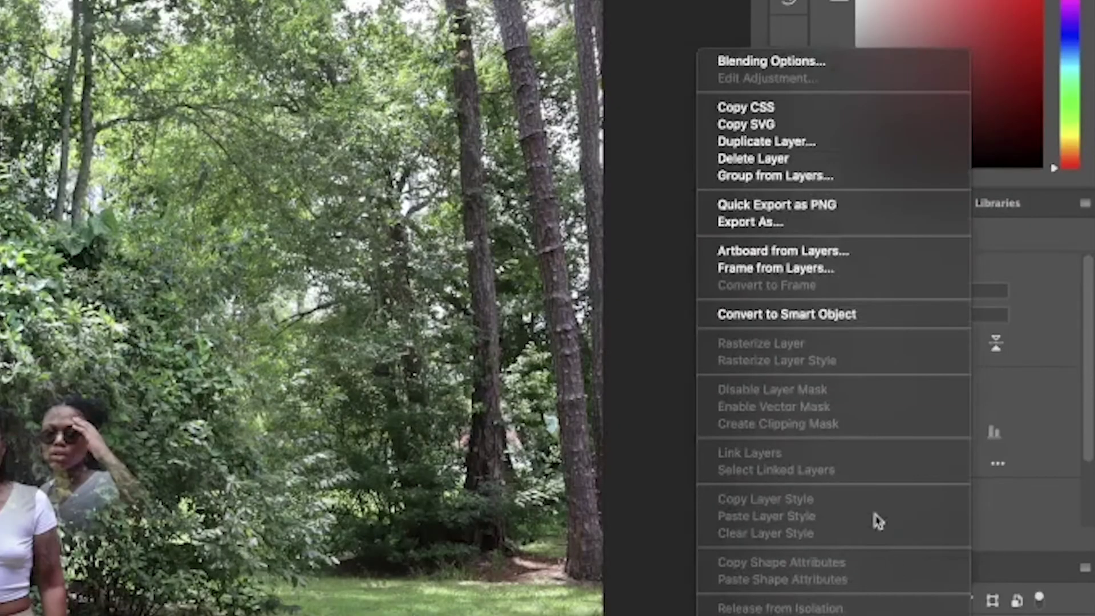
left_click(837, 145)
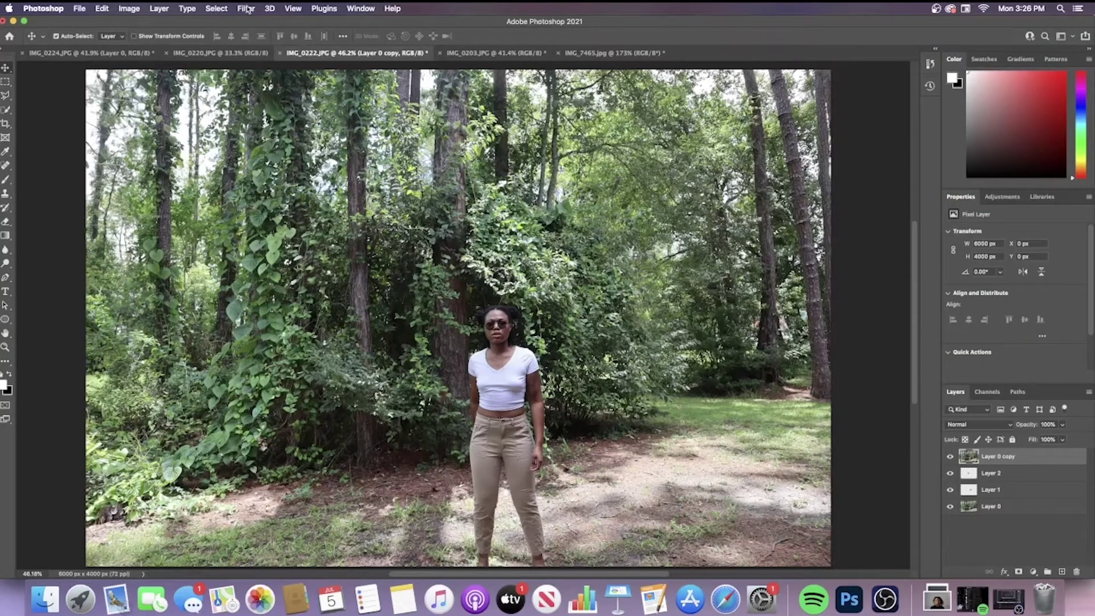
Step: Apply a Motion Blur to the Layer 0 copy with an angle of 0° and a distance of 75 pixels
left_click(247, 10)
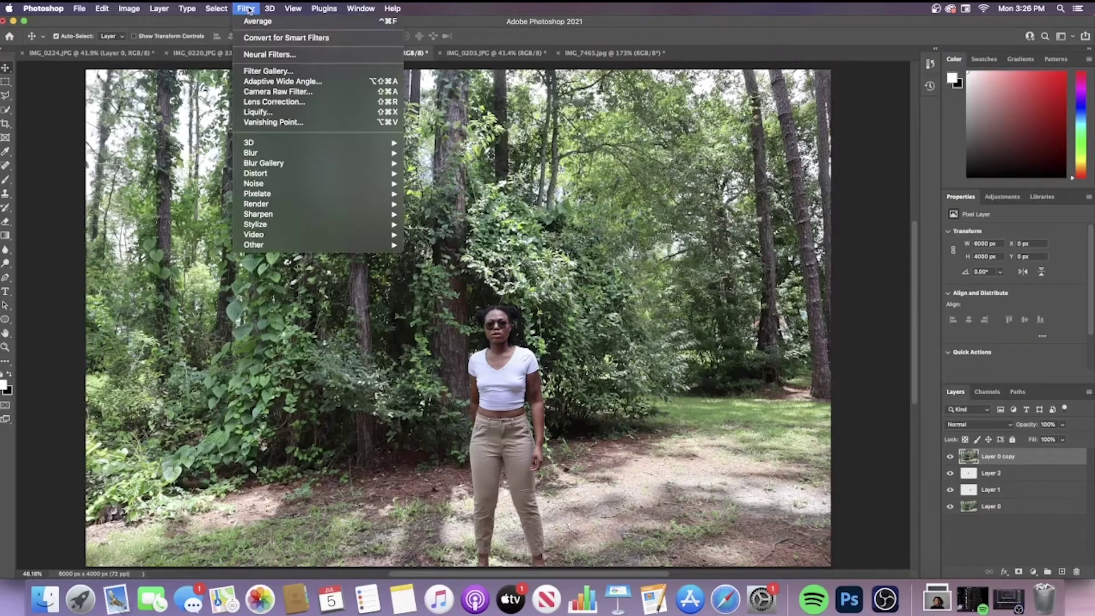
mouse_move(338, 156)
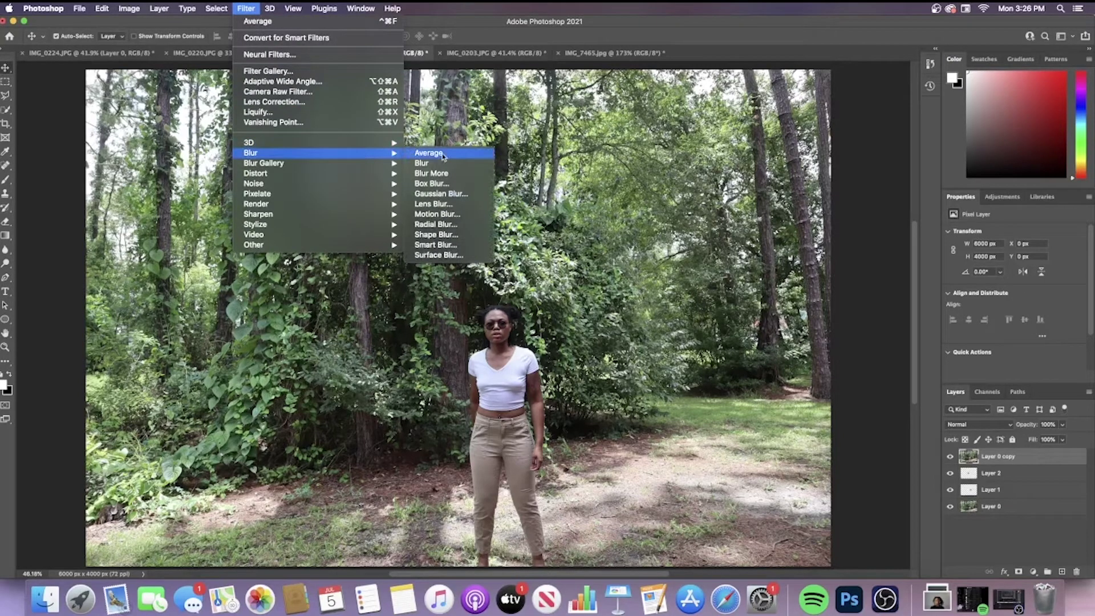
left_click(457, 216)
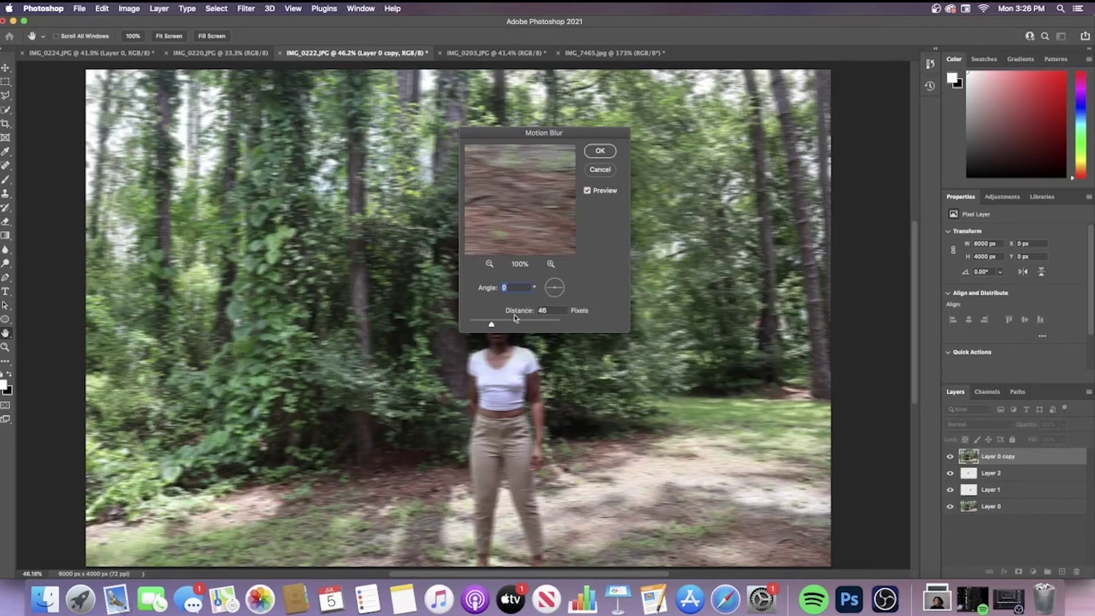
left_click_drag(492, 325, 498, 327)
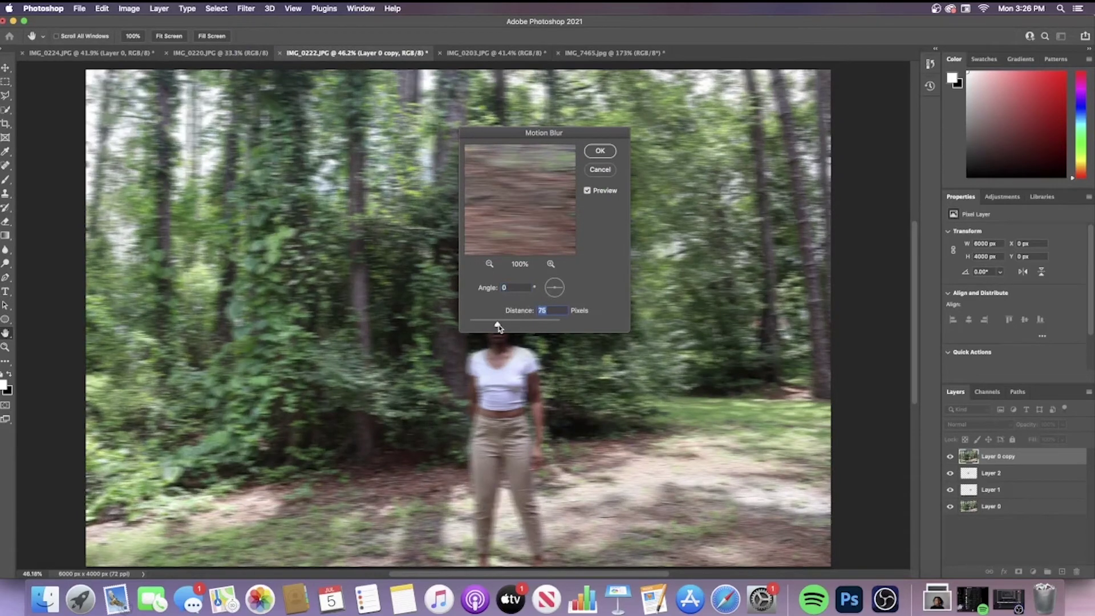
left_click(600, 151)
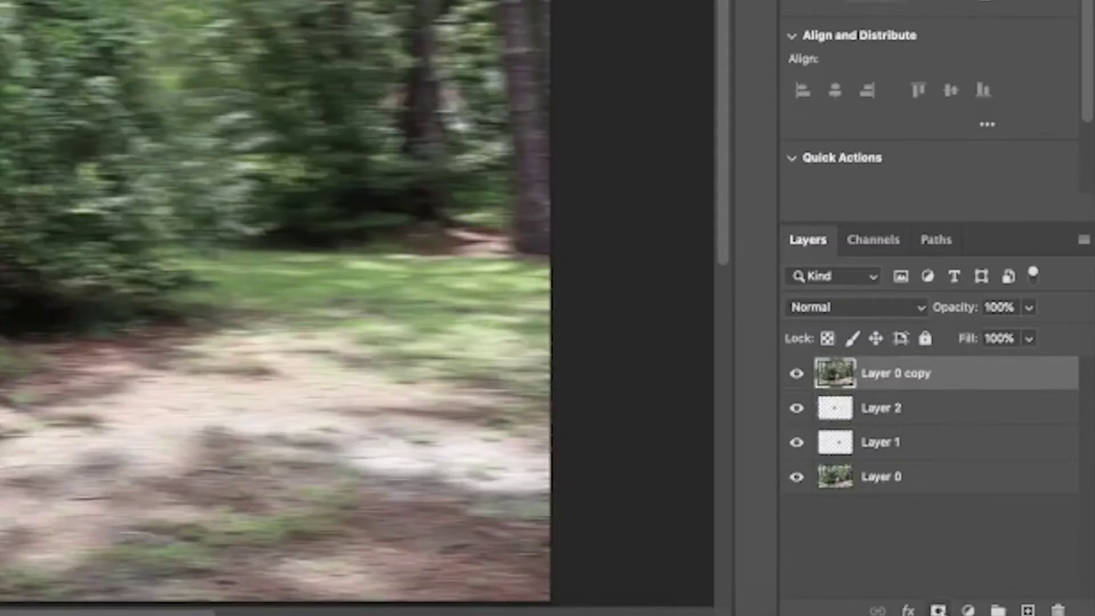
Step: Add a layer mask to the blurred copy, invert it to black, and brush white over the woman's central face
left_click(938, 609)
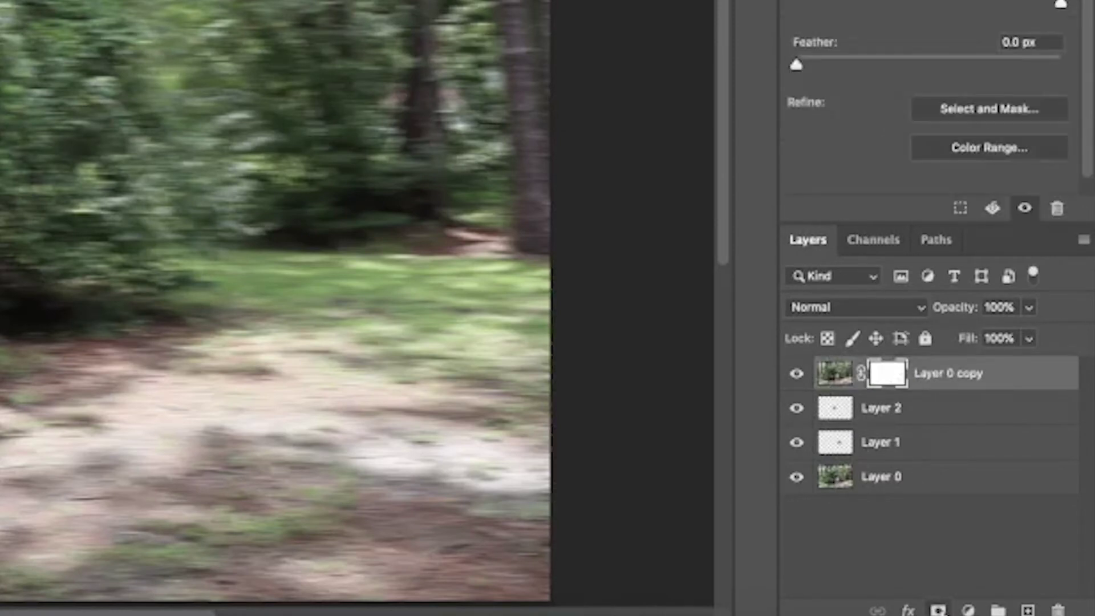
key("super+i")
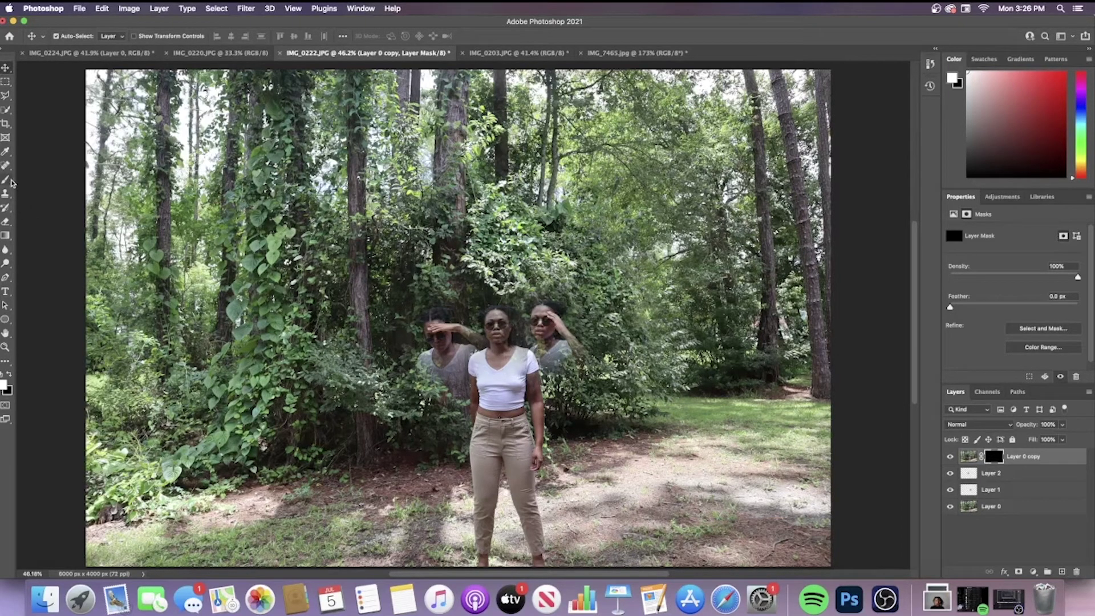
left_click(7, 180)
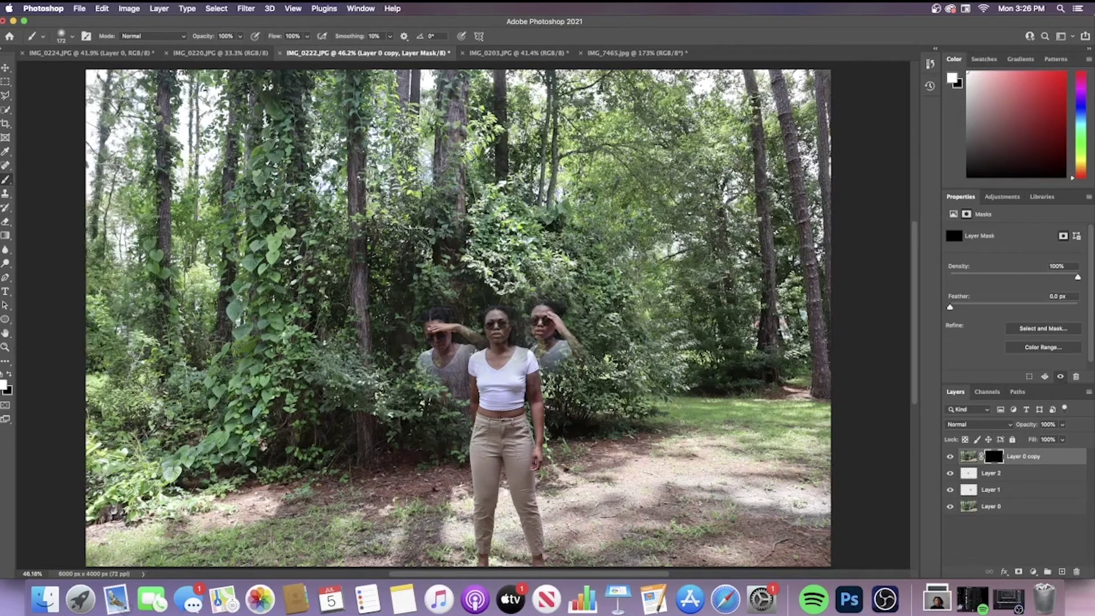
mouse_move(507, 318)
left_mouse_down()
mouse_move(499, 320)
mouse_move(517, 317)
mouse_move(494, 332)
mouse_move(513, 338)
mouse_move(495, 346)
left_mouse_up()
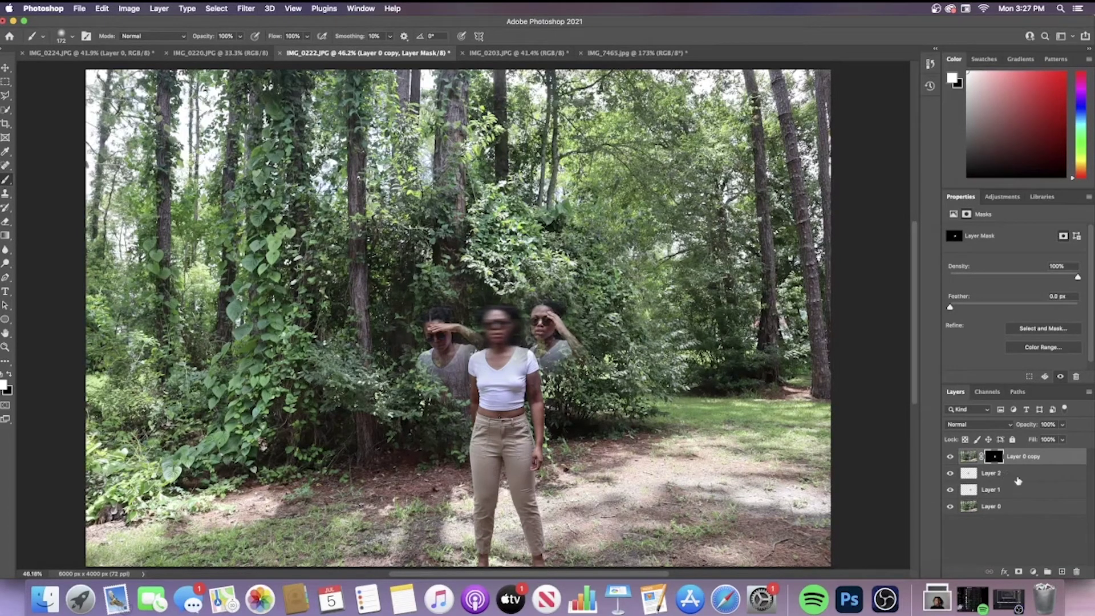
Step: Apply the same Motion Blur to both cloned heads, first on Layer 2 and then on Layer 1
left_click(1019, 481)
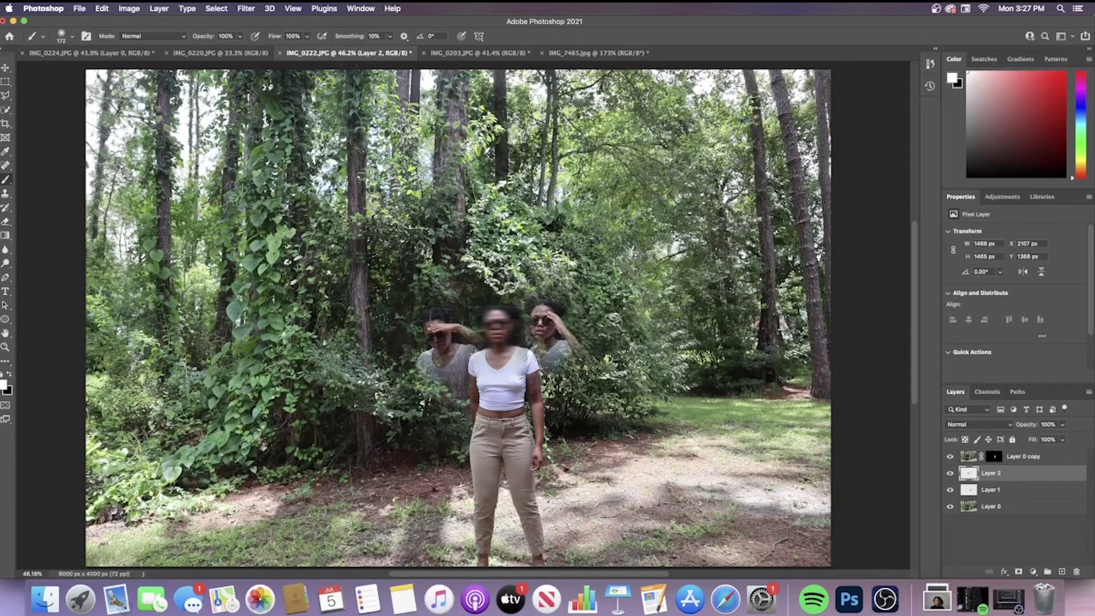
left_click(247, 8)
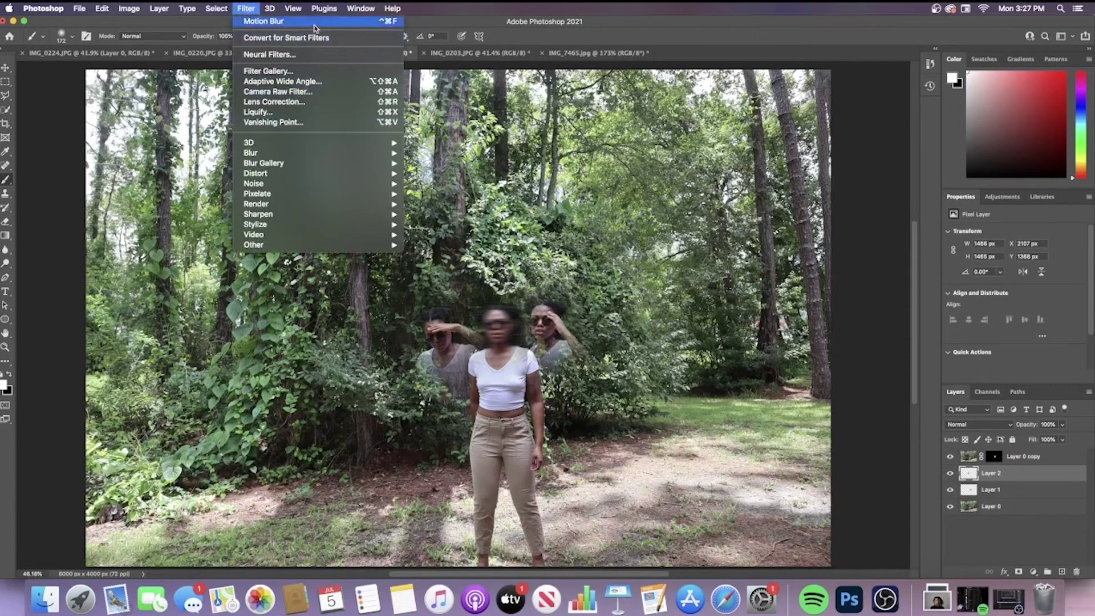
left_click(316, 26)
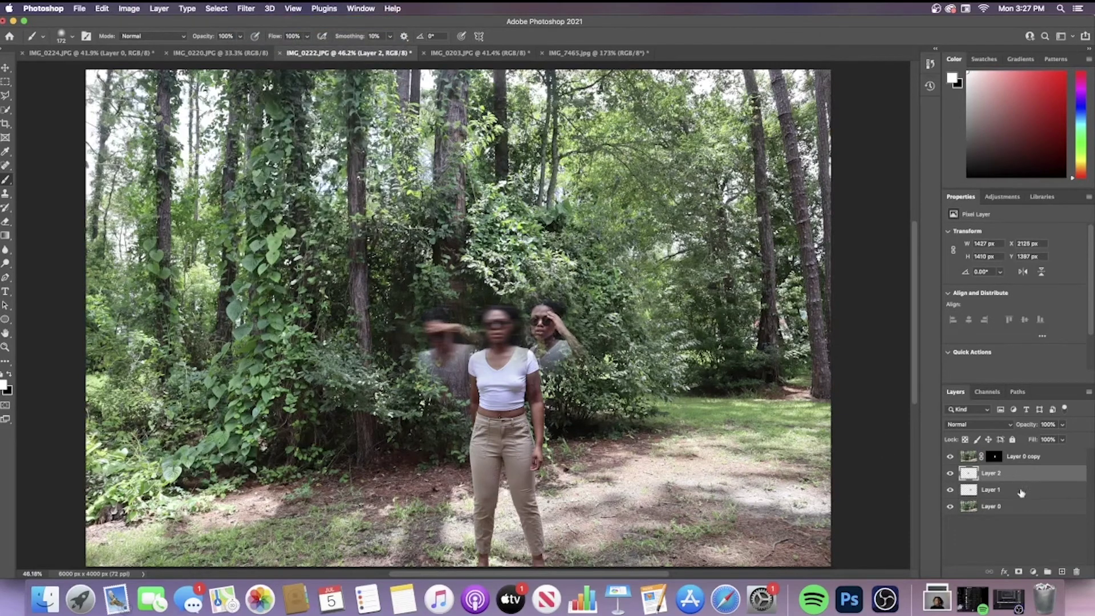
left_click(1021, 494)
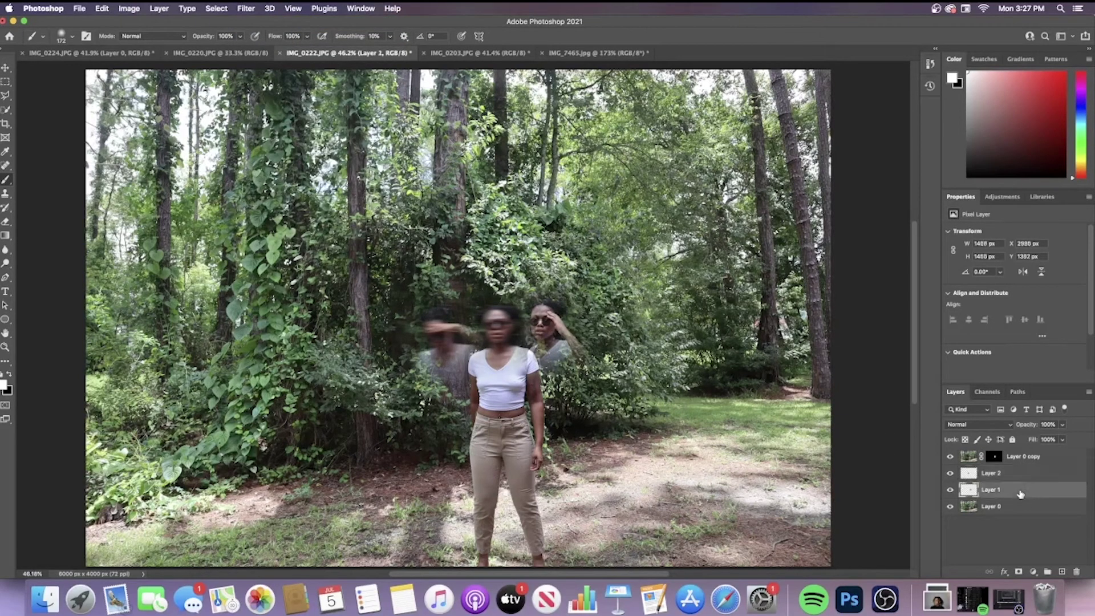
left_click(251, 10)
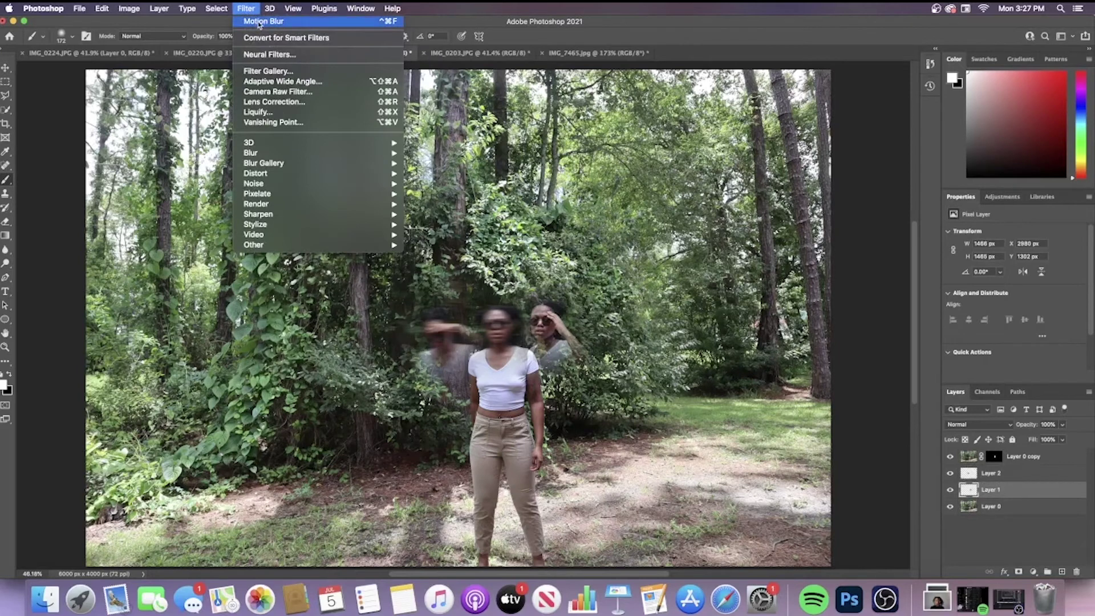
left_click(260, 23)
Step: Move the right and left cloned heads inward, closer to the woman's central head
left_click(5, 68)
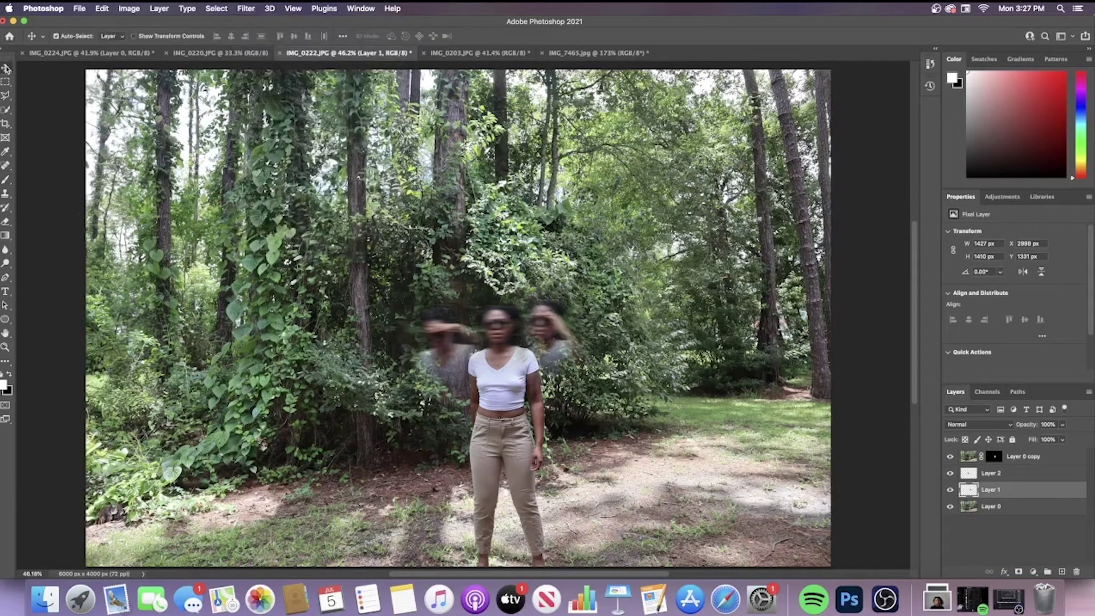
left_click_drag(562, 321, 537, 334)
left_click_drag(444, 347, 467, 348)
Step: Select the right cloned head on Layer 1 and start a free transform on it
left_click(551, 346)
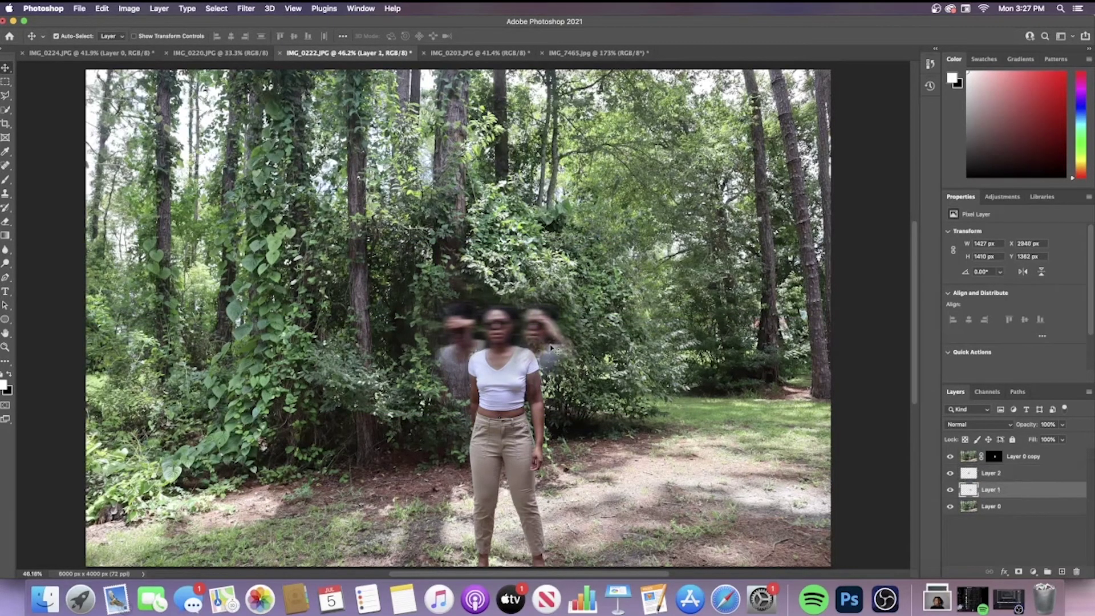
key("ctrl+t")
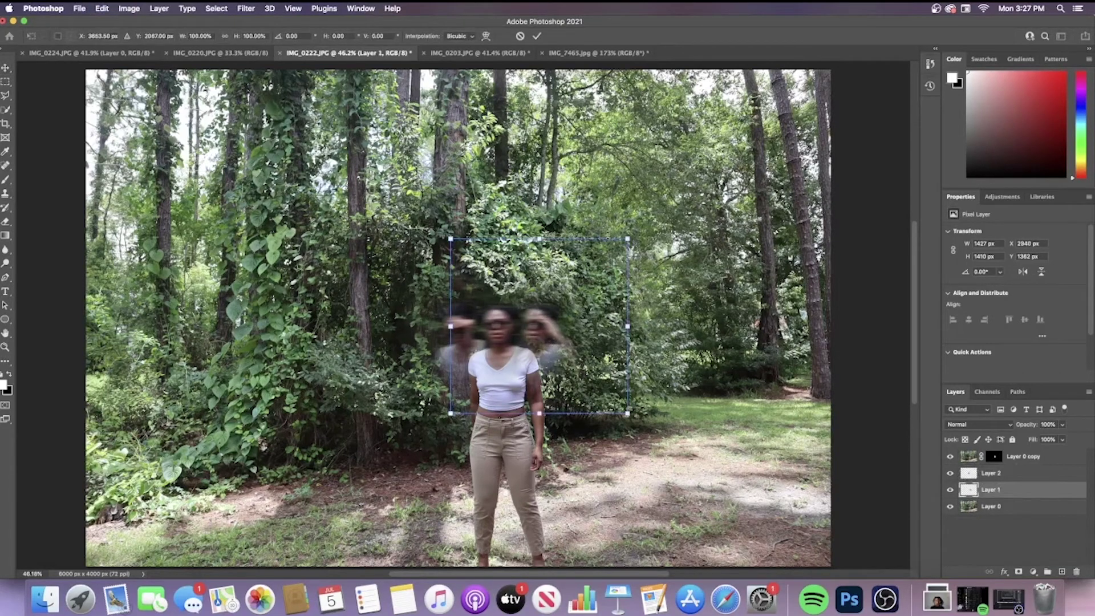